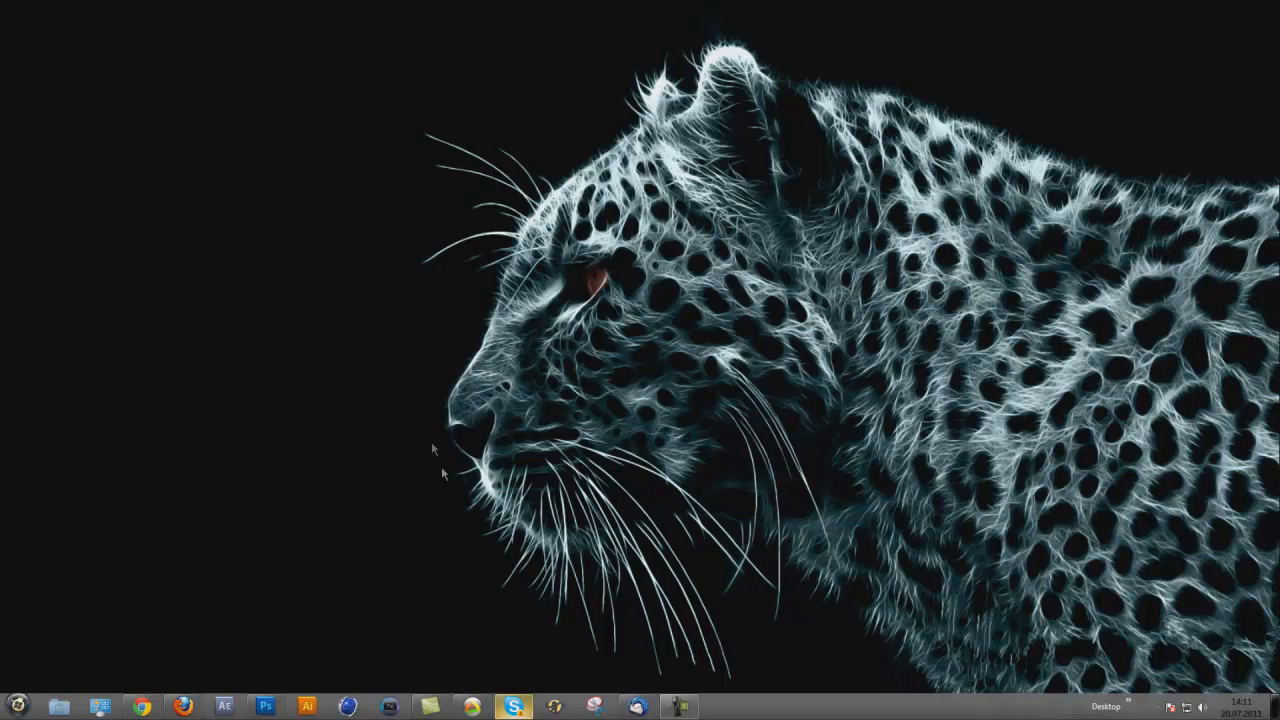
# Restore the Chrome window showing the YouTube channel page
pyautogui.click(142, 706)
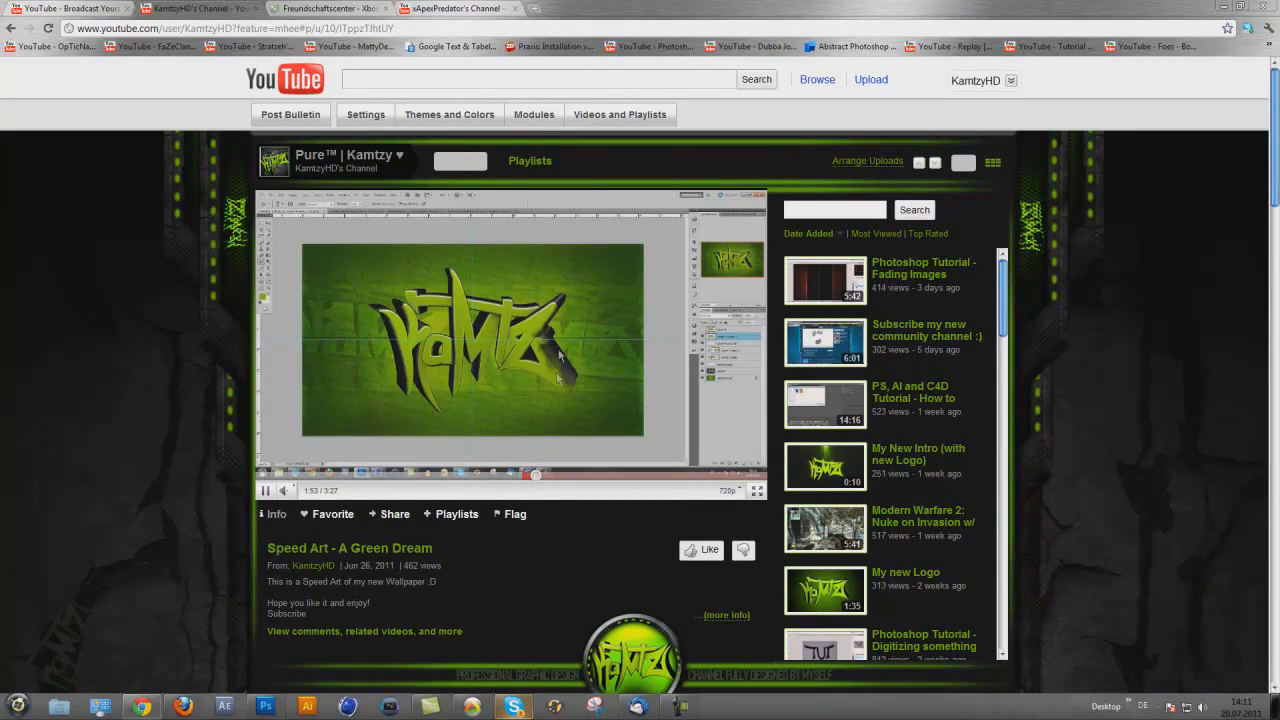
# Pause the 'Speed Art - A Green Dream' video at 1:57
pyautogui.click(463, 394)
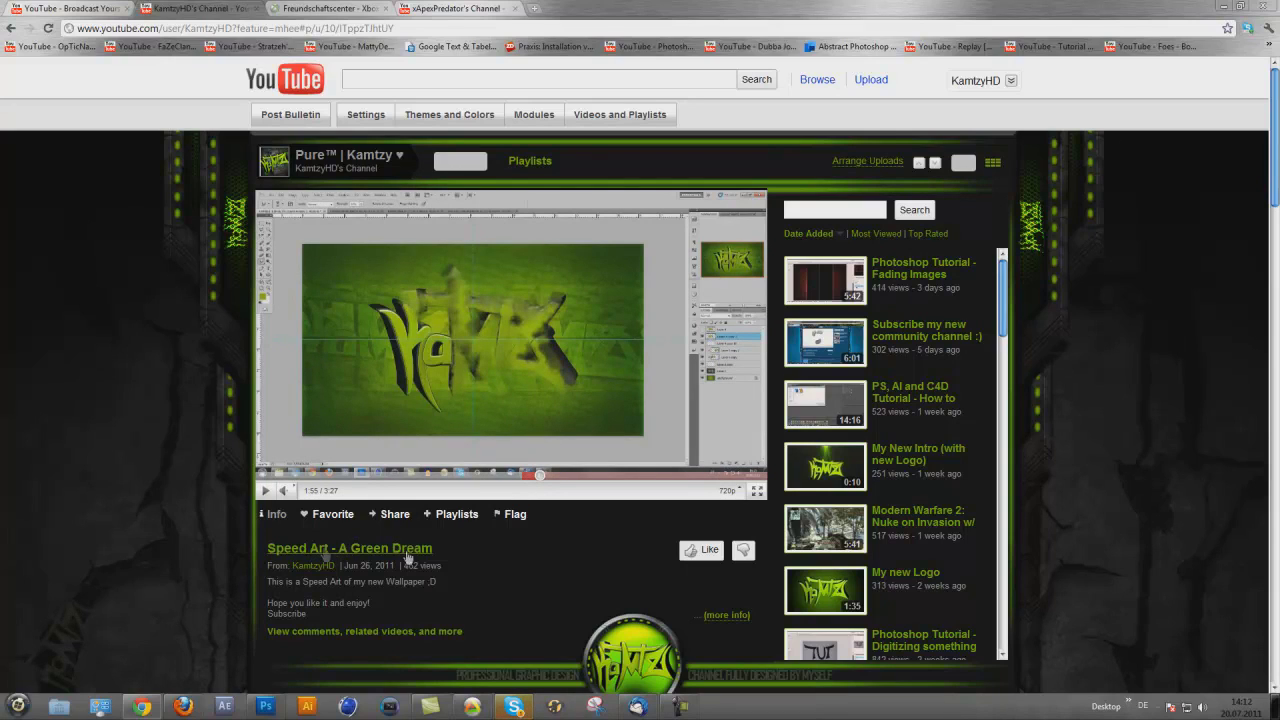
pyautogui.click(446, 321)
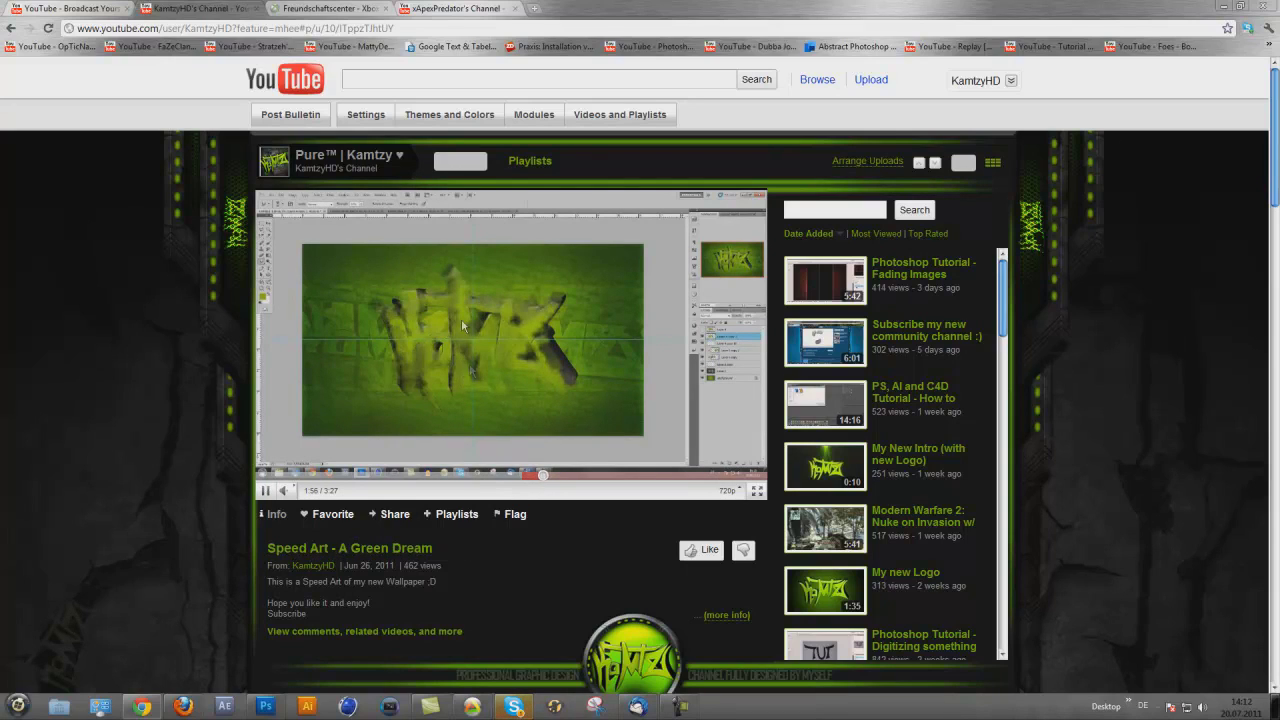
pyautogui.click(456, 401)
# Restore Photoshop, choose the Smudge tool and delete the green Background layer
pyautogui.click(267, 706)
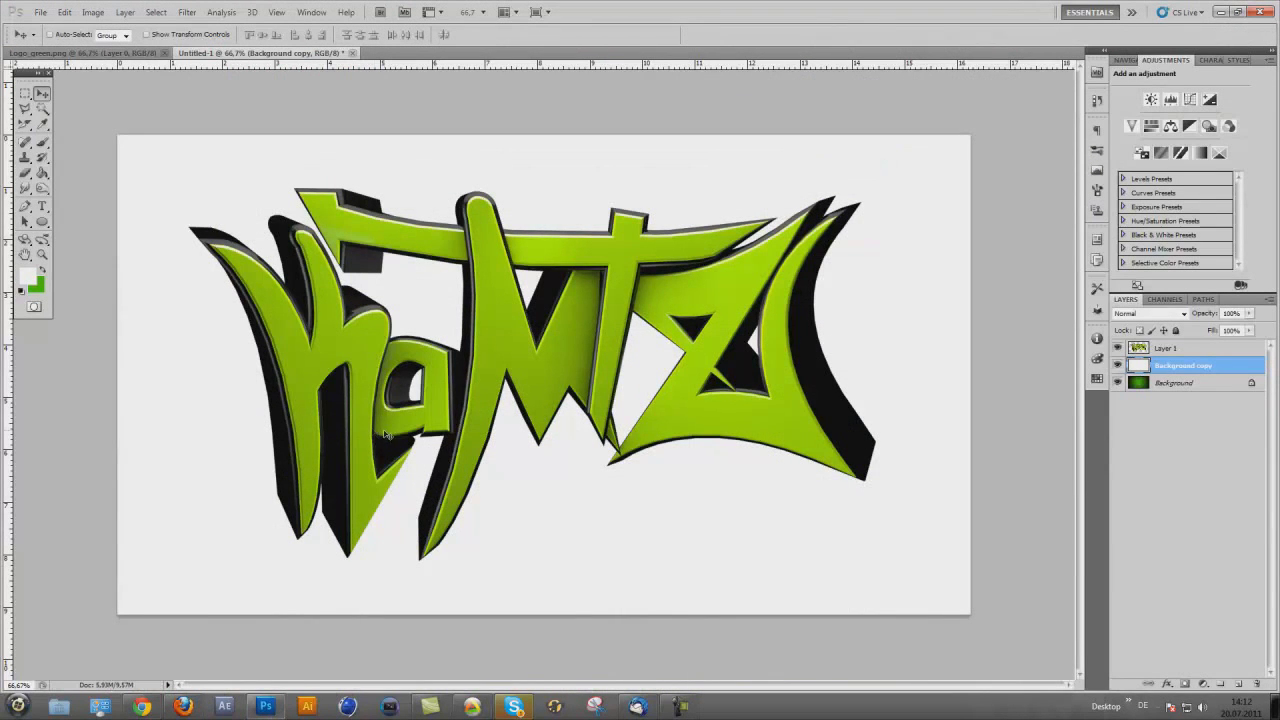
pyautogui.click(25, 188)
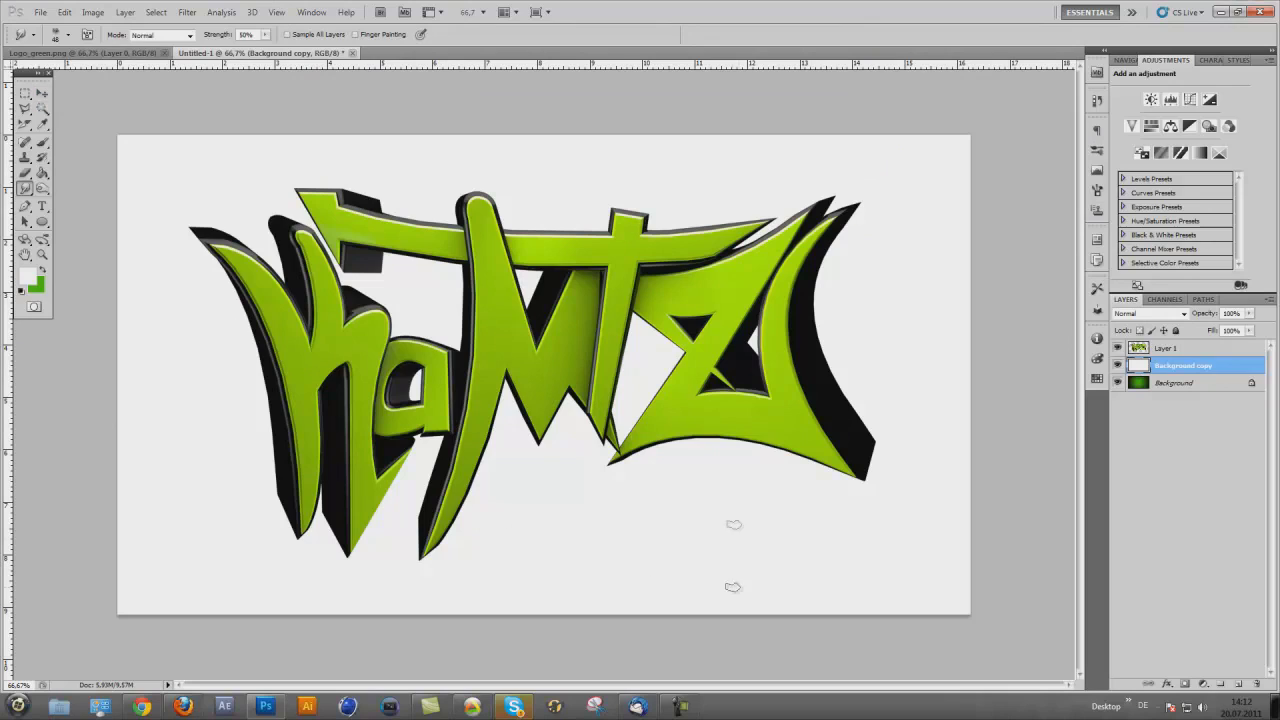
pyautogui.click(1166, 385)
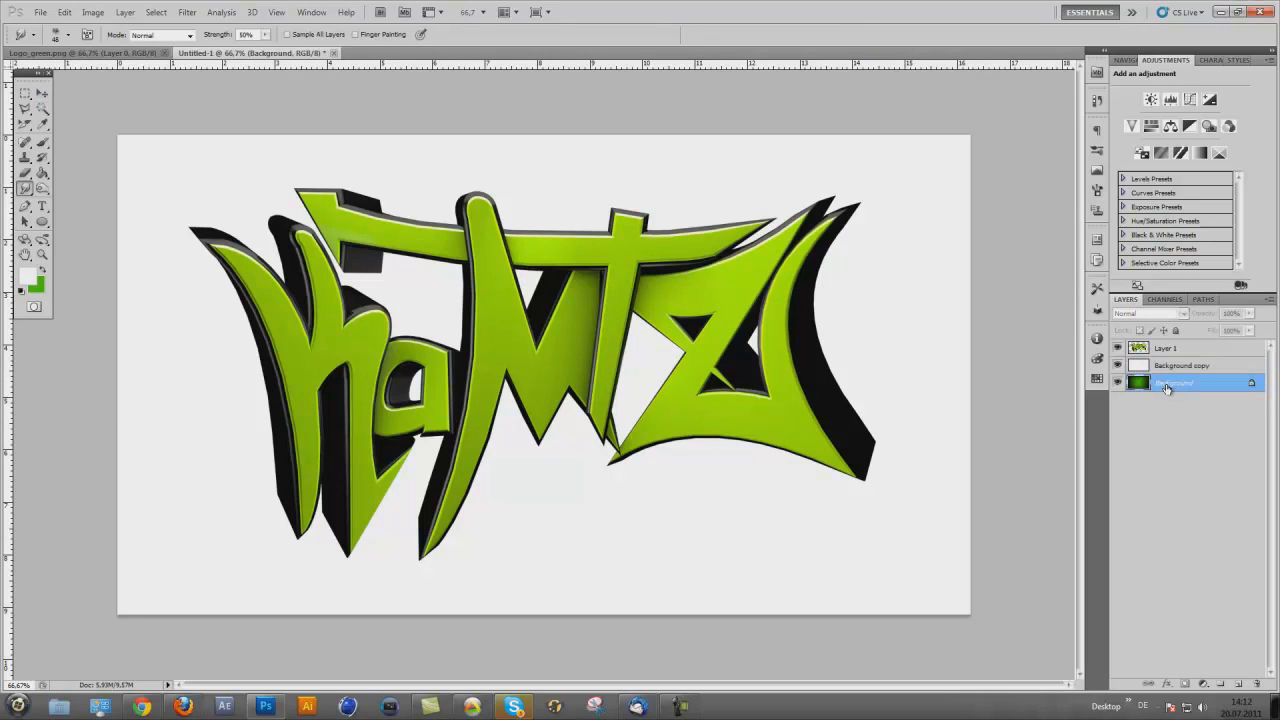
pyautogui.press('Delete')
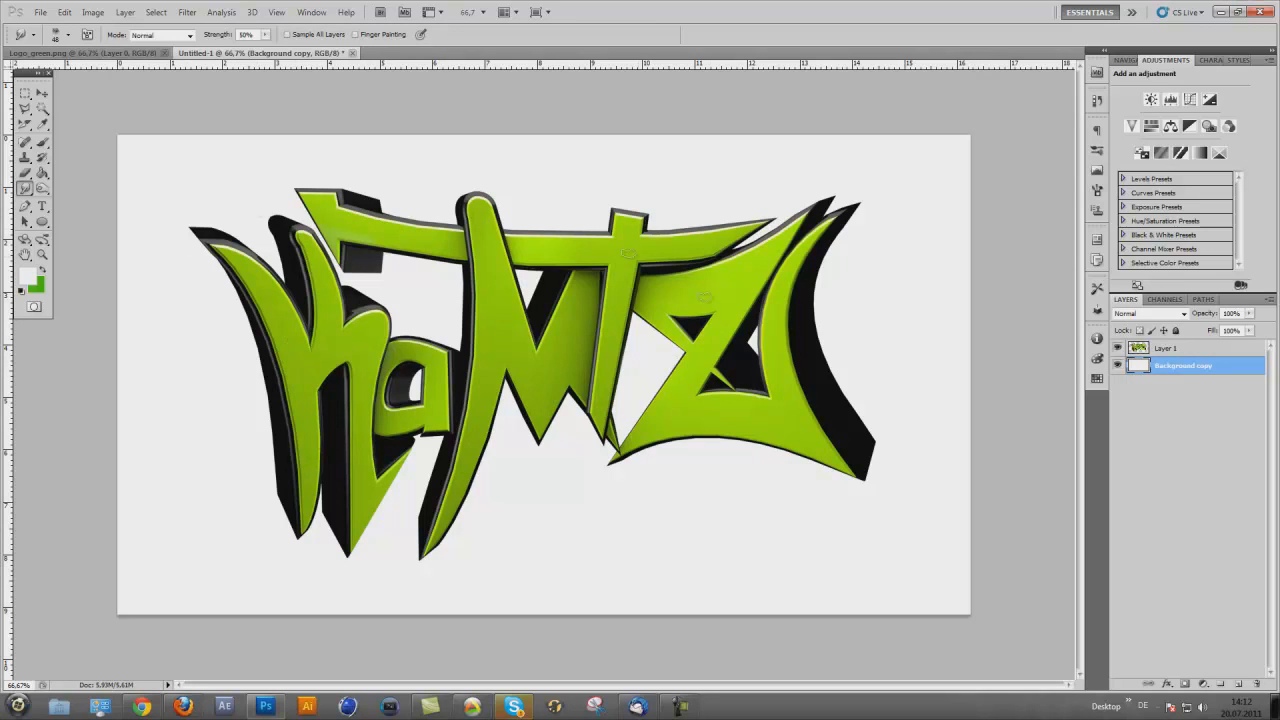
# Make Layer 1 the active layer, keeping Smudge as the current tool
pyautogui.click(1172, 349)
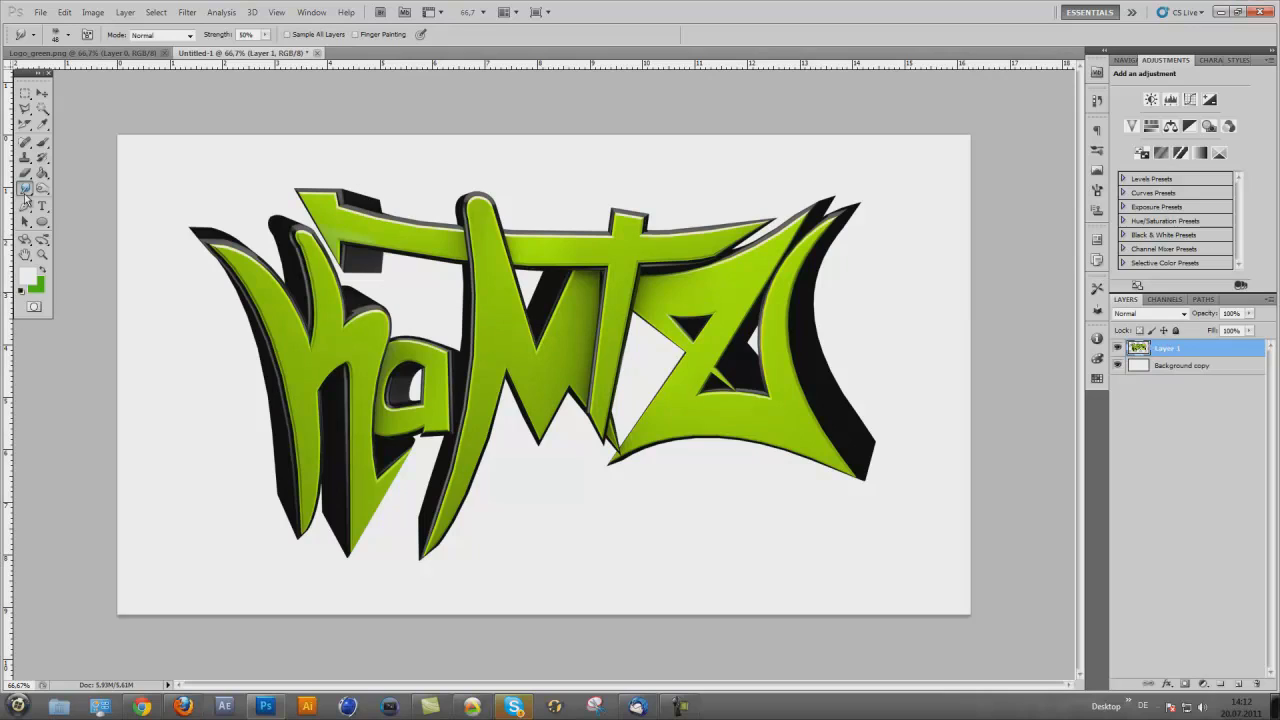
pyautogui.click(25, 189)
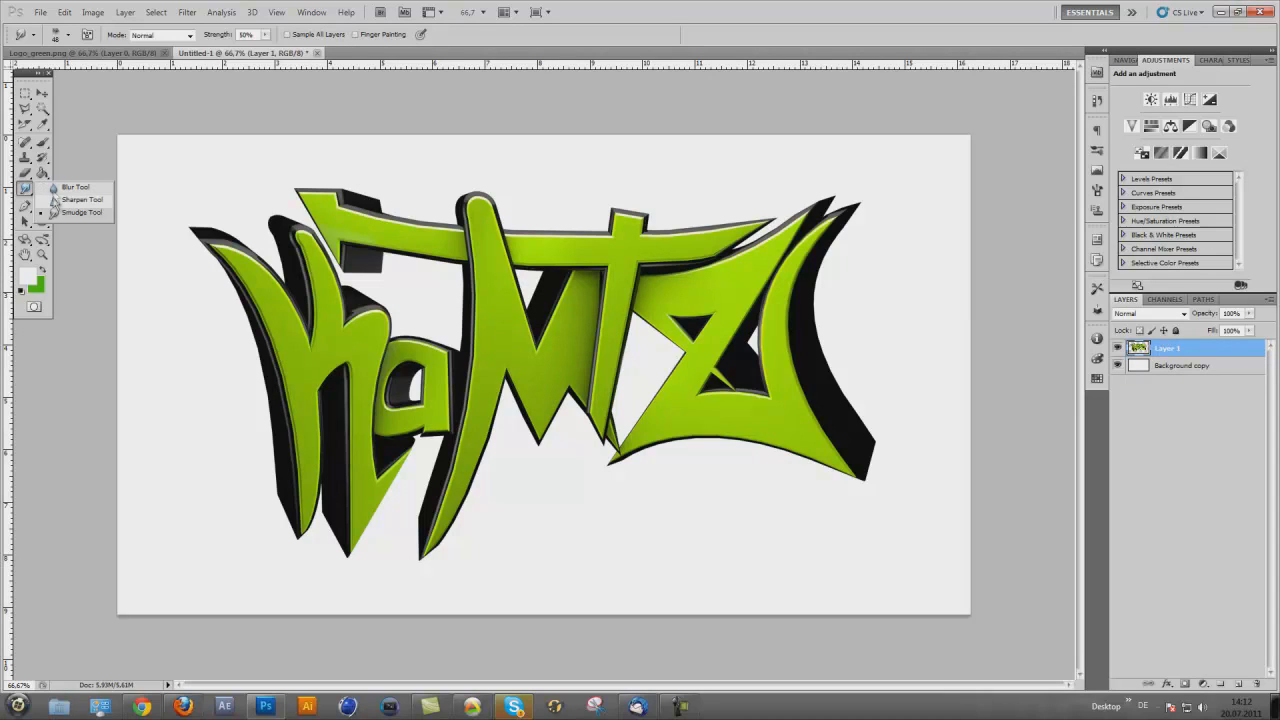
pyautogui.click(55, 215)
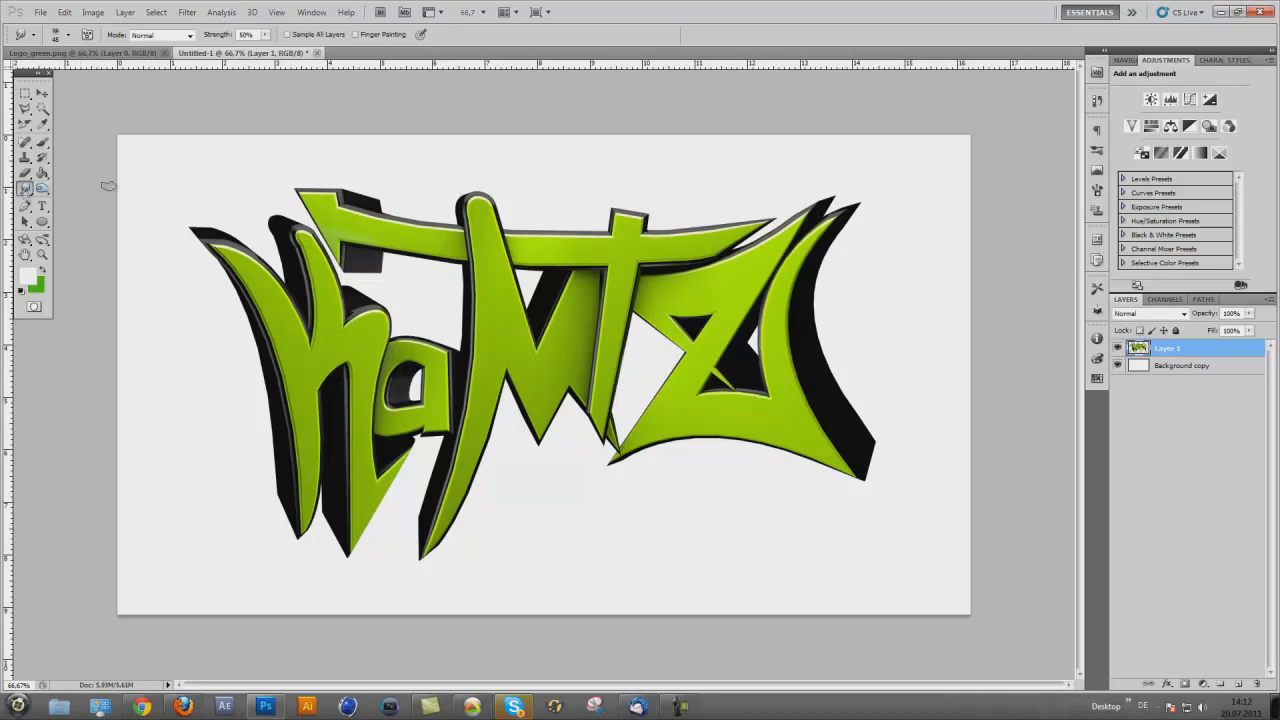
pyautogui.click(1097, 191)
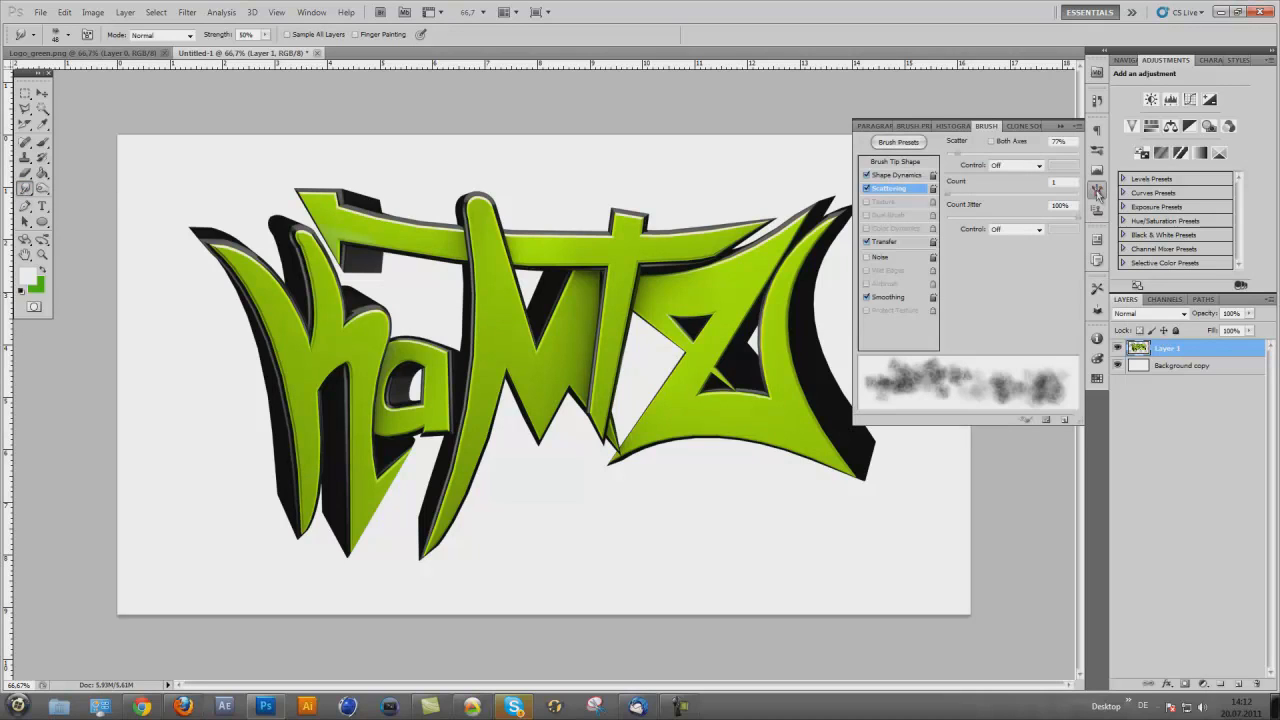
# Try the brush's Shape Dynamics Flip Y Jitter option, leaving it toggled back
pyautogui.click(898, 177)
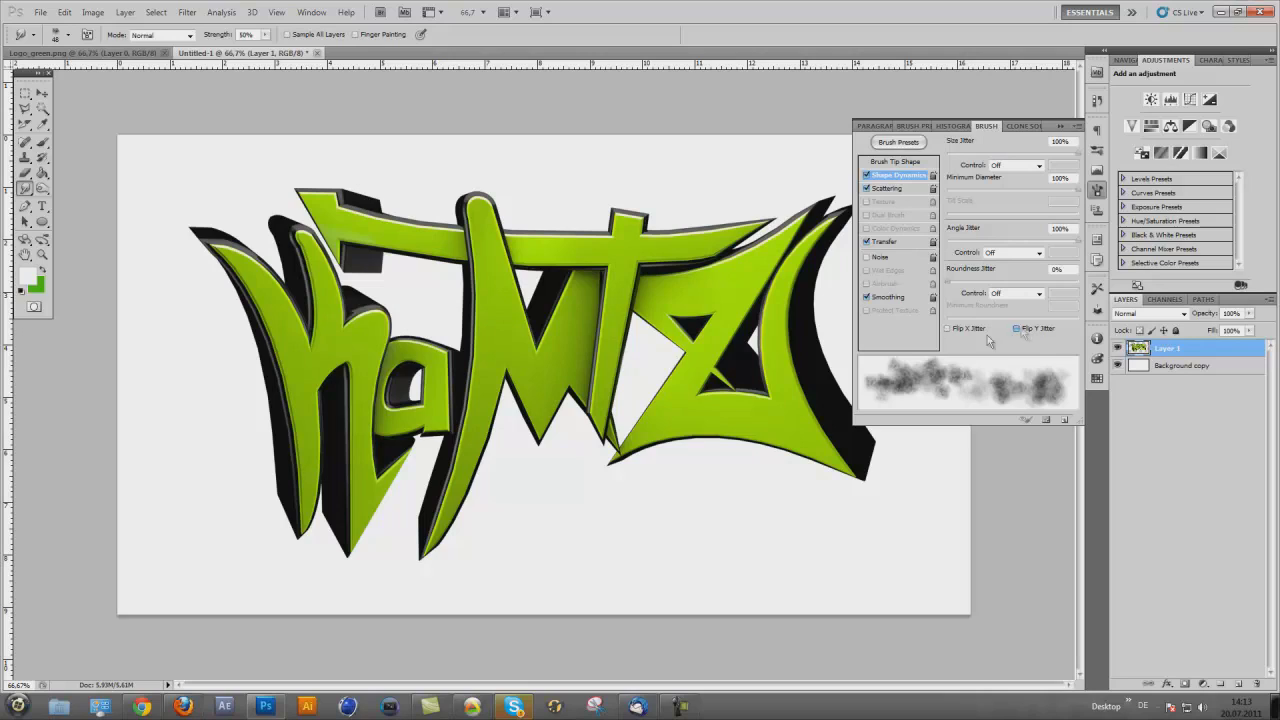
pyautogui.click(1018, 330)
pyautogui.click(1018, 330)
pyautogui.click(1034, 332)
pyautogui.click(1040, 332)
# Set the smudge brush's Scattering amount to 80%
pyautogui.click(886, 189)
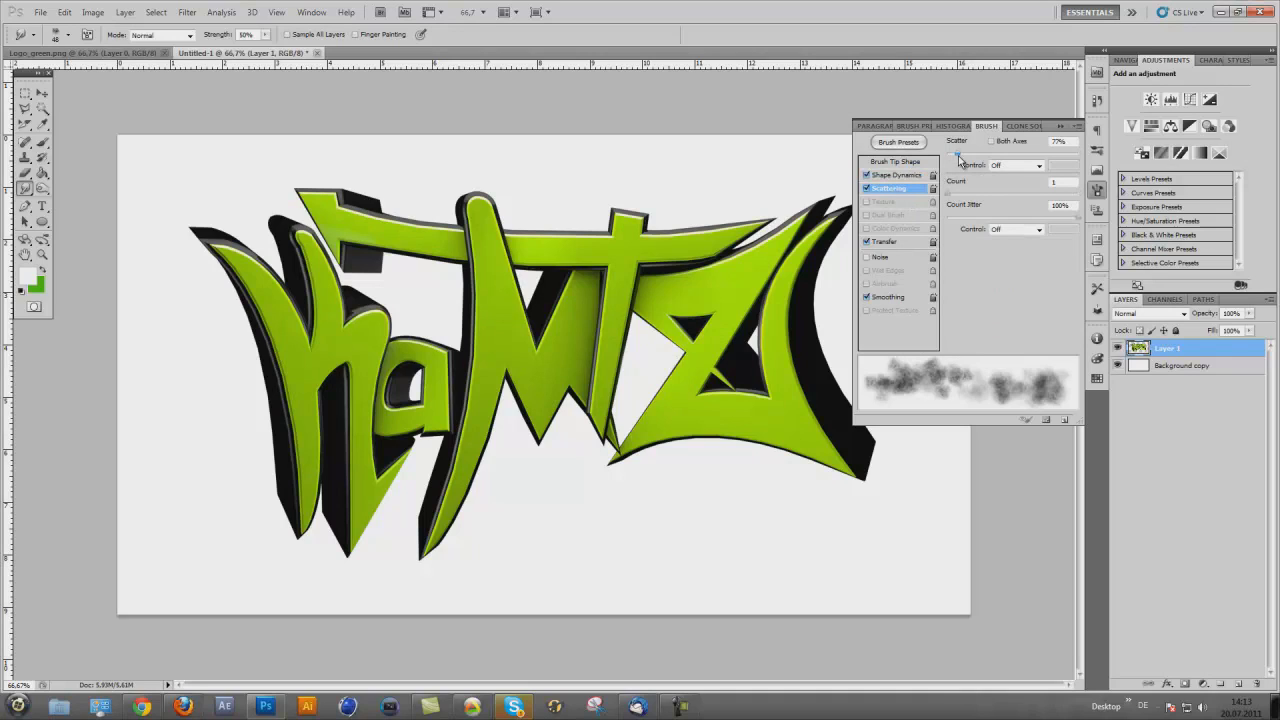
pyautogui.click(1068, 141)
pyautogui.write('80')
pyautogui.press('BackSpace')
pyautogui.press('BackSpace')
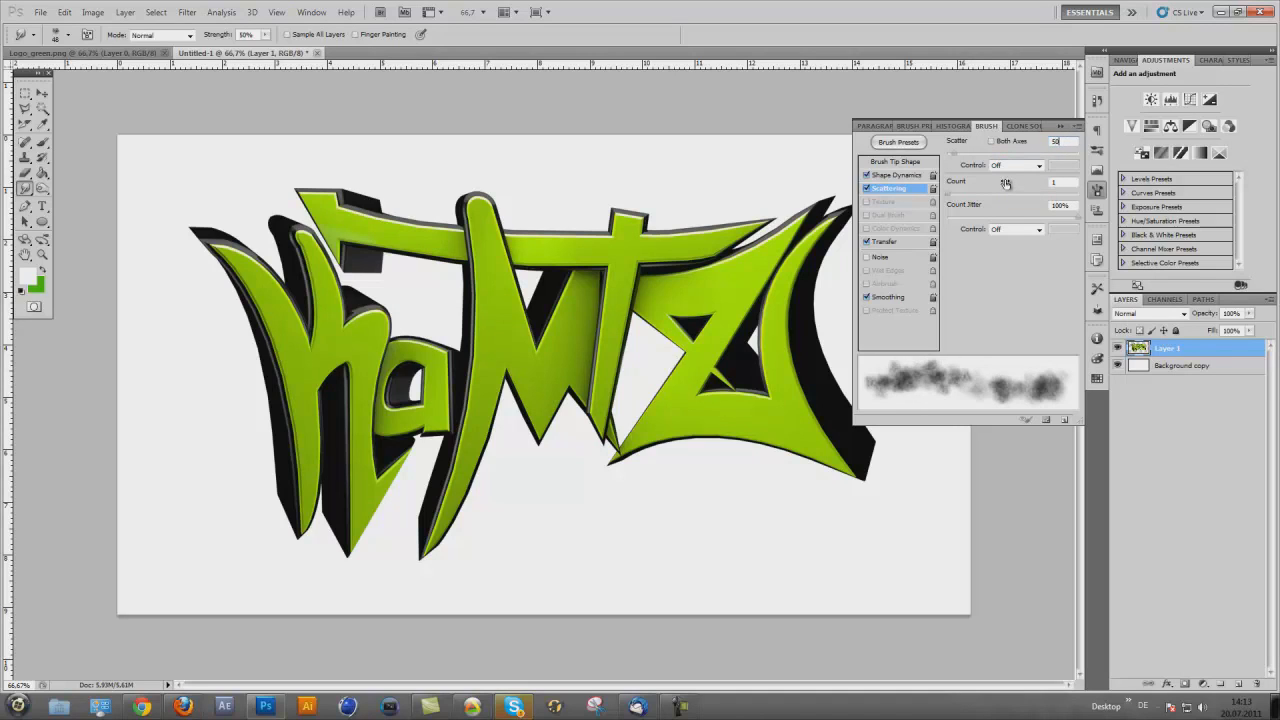
pyautogui.write('80')
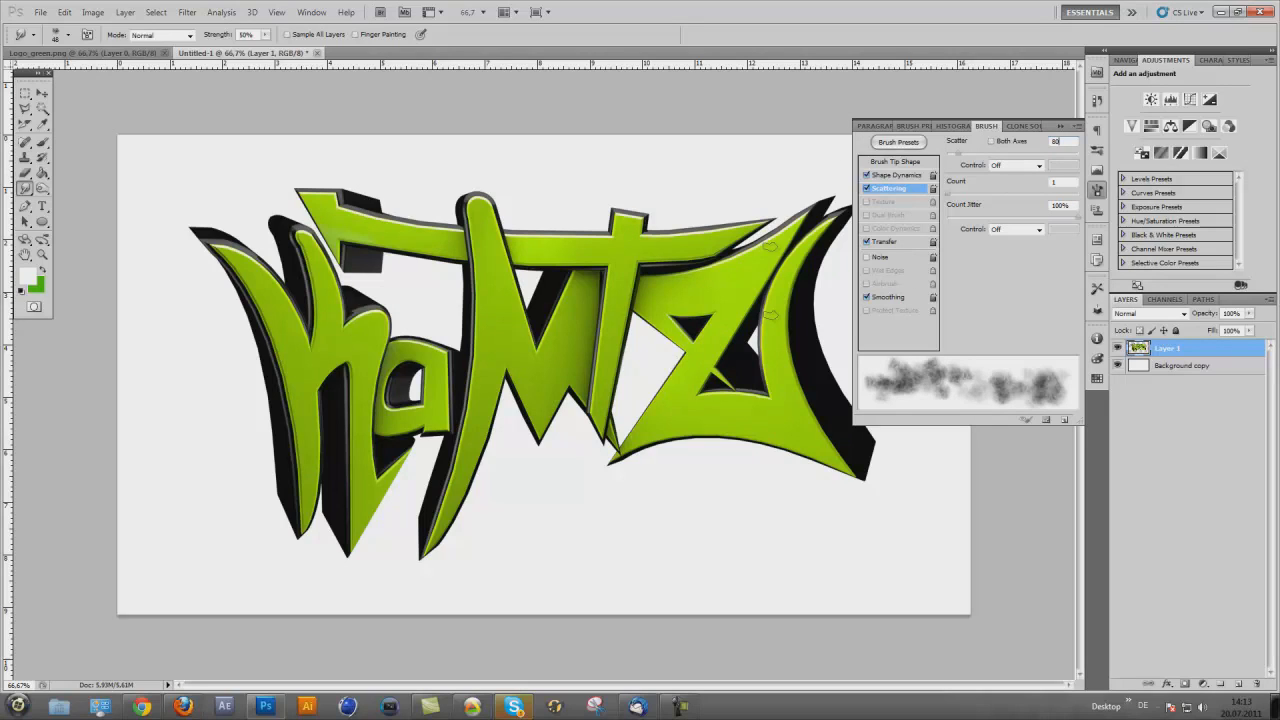
pyautogui.click(882, 244)
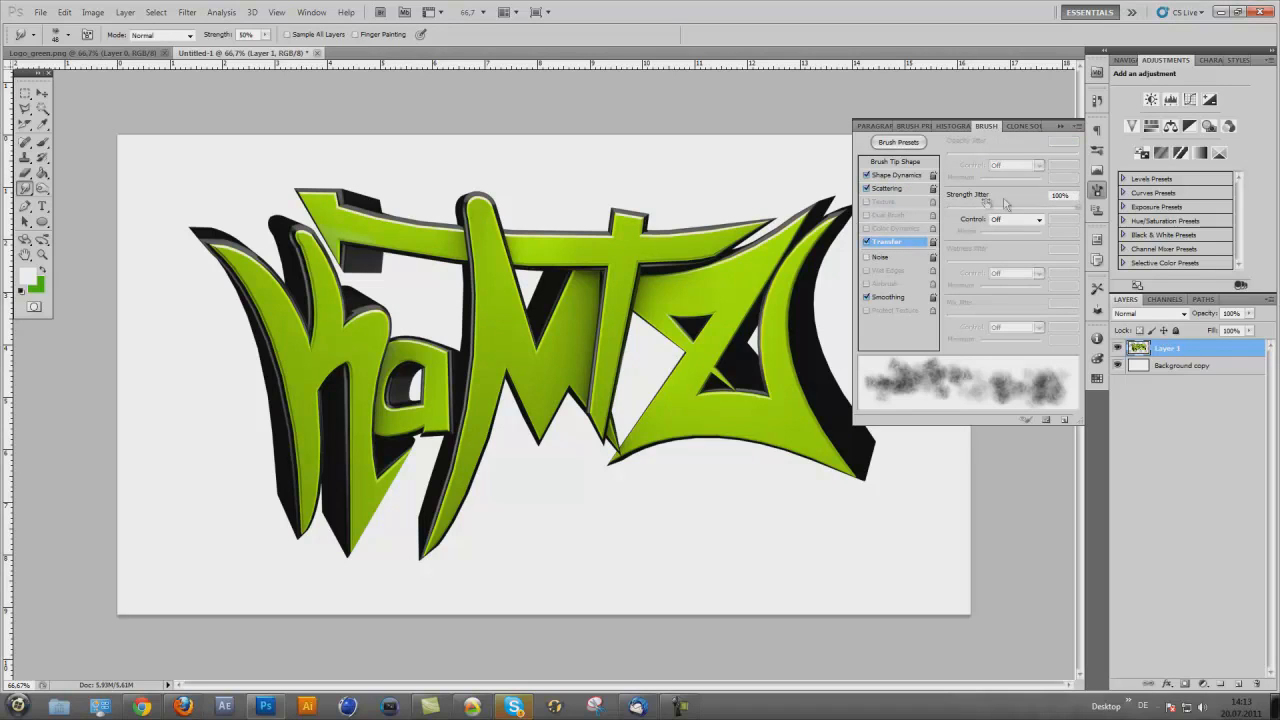
# Set Strength Jitter to 70% with Control Off, then close the Brush panel
pyautogui.moveTo(1040, 208)
pyautogui.mouseDown()
pyautogui.moveTo(938, 222)
pyautogui.moveTo(1120, 215)
pyautogui.moveTo(1058, 214)
pyautogui.mouseUp()
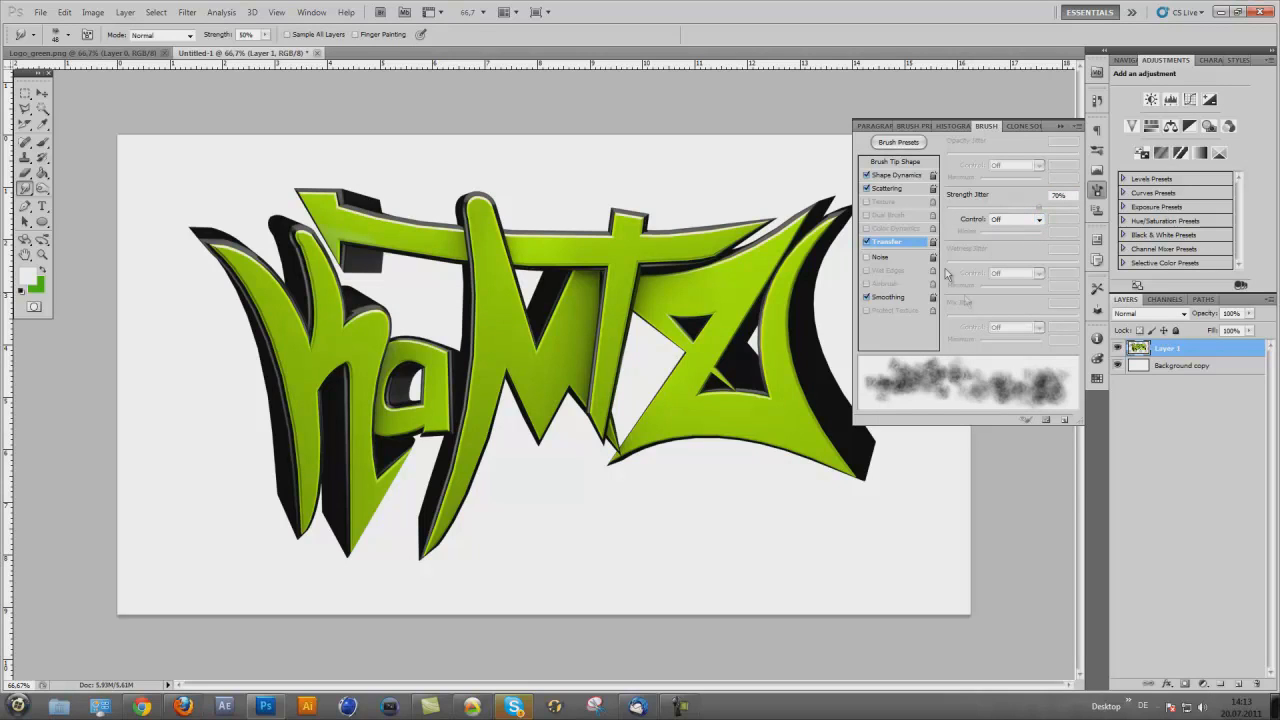
pyautogui.click(1012, 219)
pyautogui.click(1003, 230)
pyautogui.click(1061, 127)
# Duplicate Layer 1, move the copy beneath it, and hide the original Layer 1
pyautogui.doubleClick(1168, 347)
pyautogui.moveTo(1157, 348); pyautogui.dragTo(1237, 683)
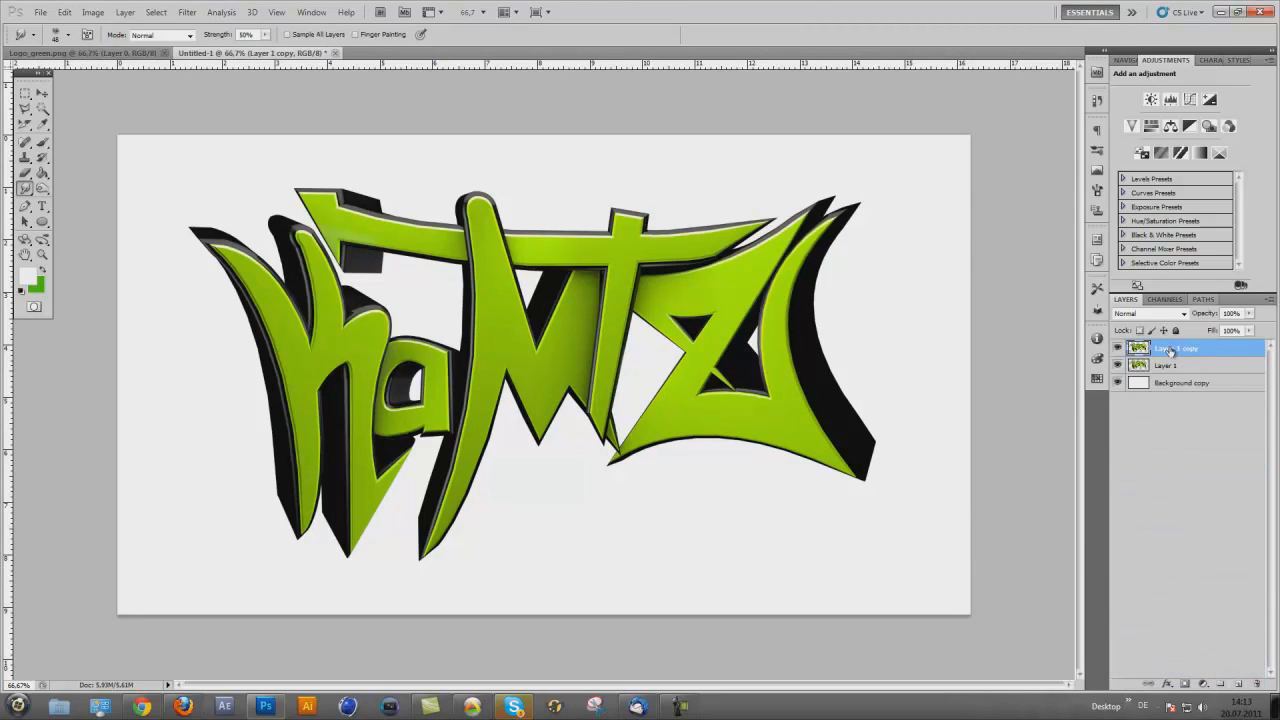
pyautogui.moveTo(1170, 350); pyautogui.dragTo(1168, 374)
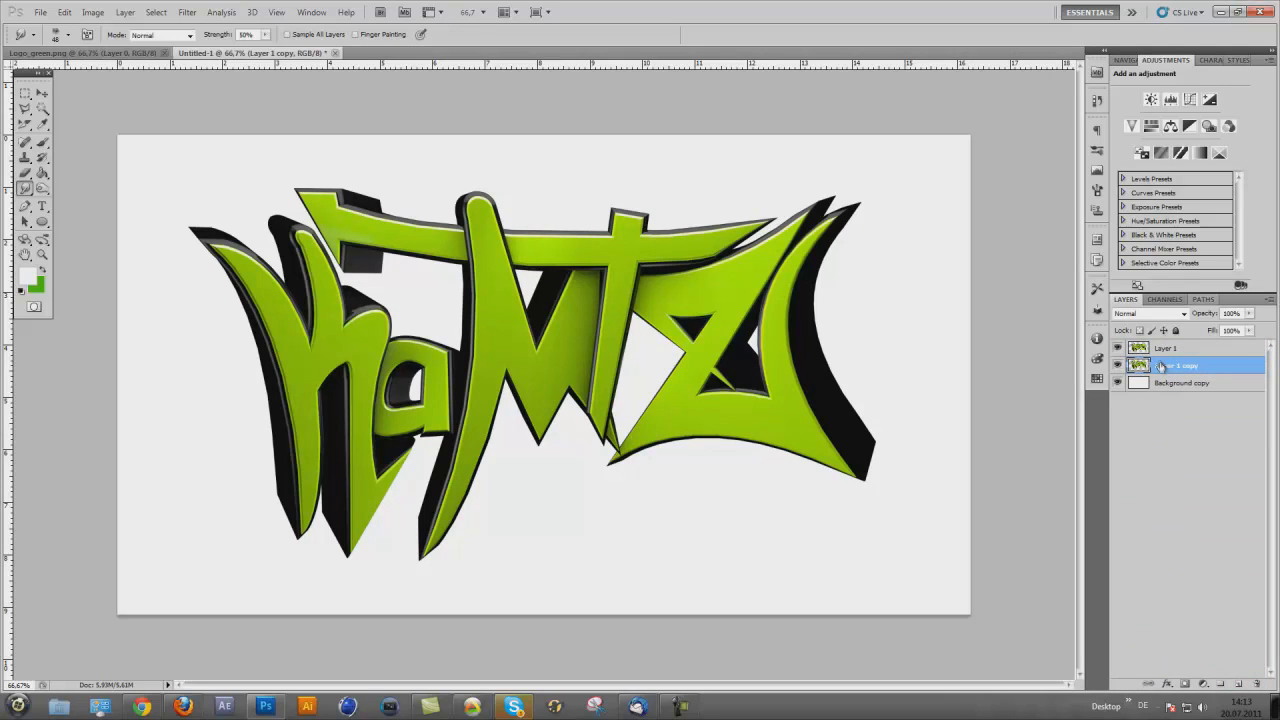
pyautogui.click(1117, 349)
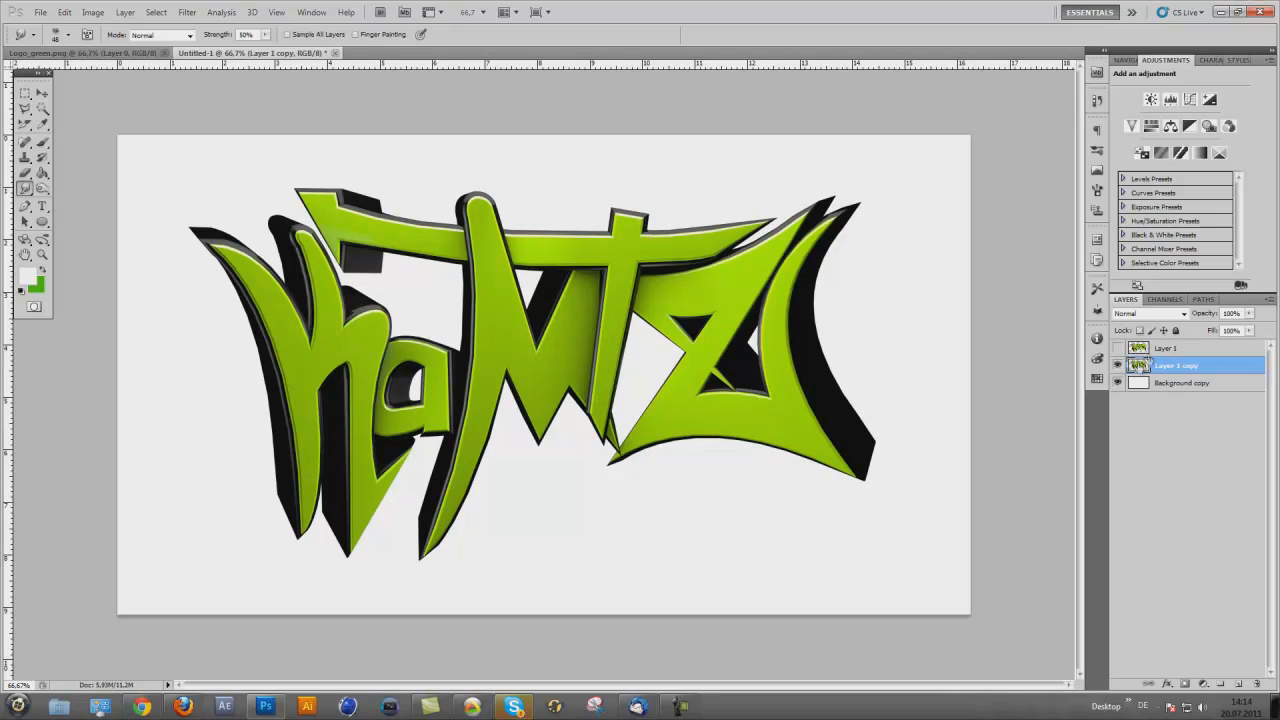
pyautogui.click(1119, 365)
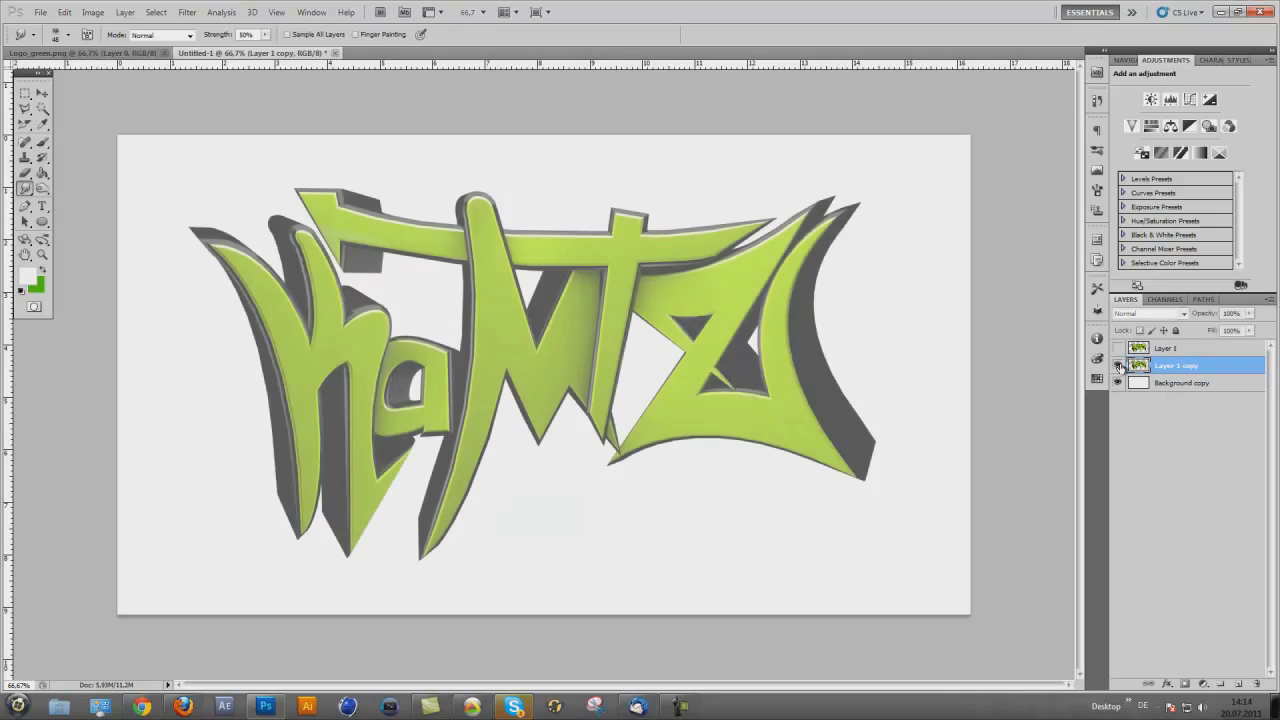
pyautogui.click(1119, 365)
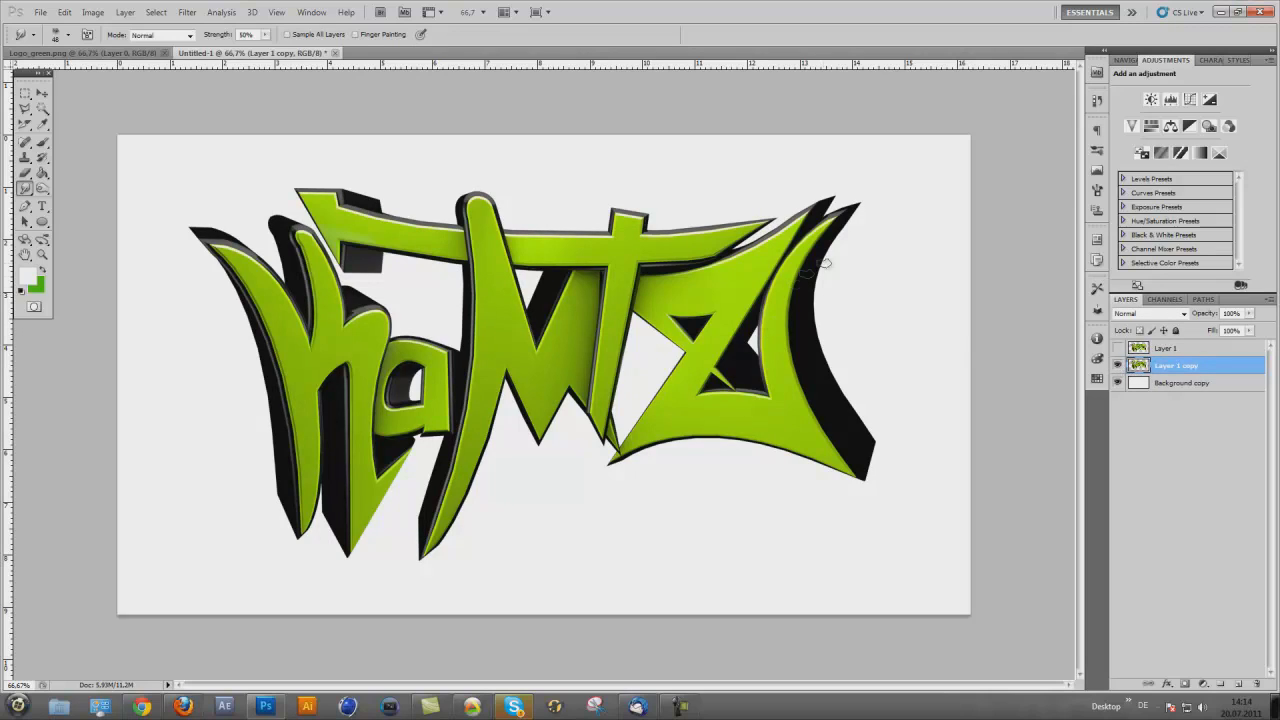
pyautogui.press('Return')
# Smudge the Z's top and right edge on Layer 1 copy into a soft haze
pyautogui.moveTo(840, 212)
pyautogui.mouseDown()
pyautogui.moveTo(787, 330)
pyautogui.moveTo(824, 433)
pyautogui.moveTo(873, 490)
pyautogui.moveTo(795, 453)
pyautogui.moveTo(720, 443)
pyautogui.moveTo(643, 446)
pyautogui.moveTo(585, 480)
pyautogui.moveTo(680, 378)
pyautogui.moveTo(706, 322)
pyautogui.moveTo(692, 350)
pyautogui.moveTo(639, 323)
pyautogui.moveTo(616, 288)
pyautogui.moveTo(778, 240)
pyautogui.moveTo(838, 193)
pyautogui.moveTo(741, 303)
pyautogui.moveTo(691, 418)
pyautogui.moveTo(709, 397)
pyautogui.moveTo(783, 398)
pyautogui.moveTo(693, 370)
pyautogui.moveTo(634, 288)
pyautogui.moveTo(691, 350)
pyautogui.moveTo(715, 352)
pyautogui.moveTo(758, 323)
pyautogui.moveTo(762, 362)
pyautogui.moveTo(816, 318)
pyautogui.moveTo(857, 409)
pyautogui.moveTo(815, 289)
pyautogui.moveTo(862, 204)
pyautogui.mouseUp()
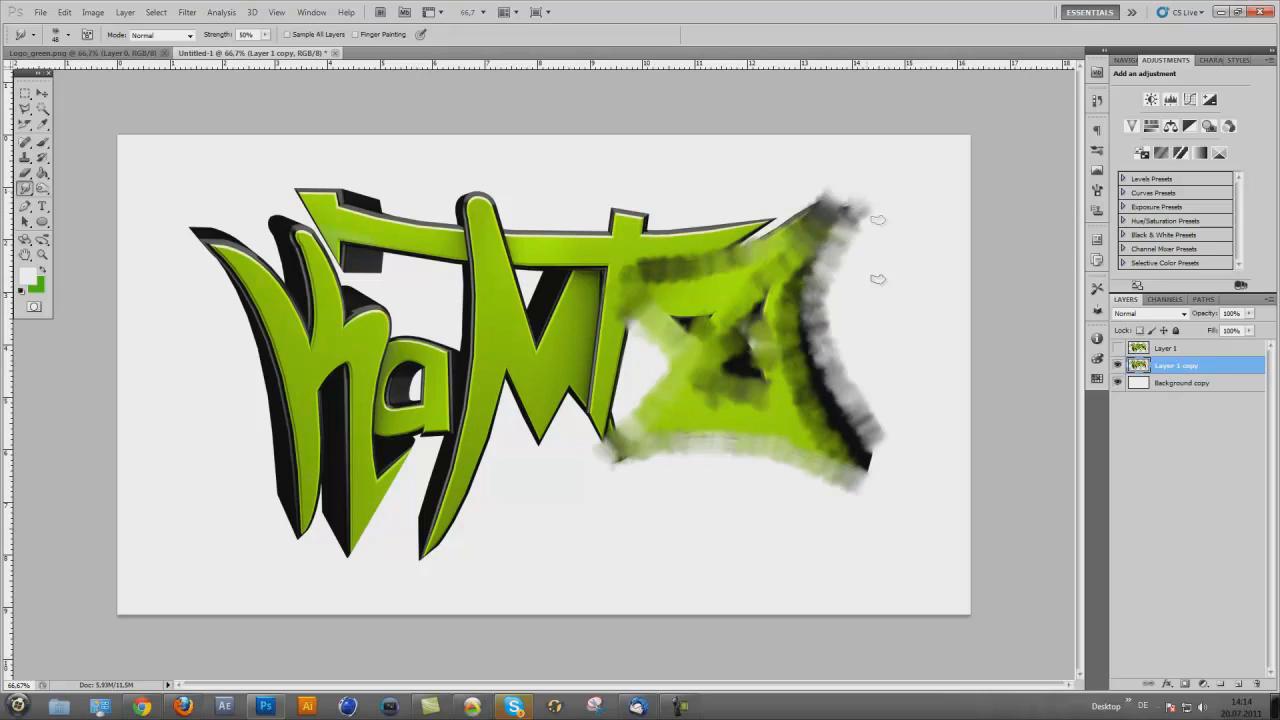
pyautogui.moveTo(865, 460)
pyautogui.mouseDown()
pyautogui.moveTo(796, 284)
pyautogui.moveTo(792, 252)
pyautogui.mouseUp()
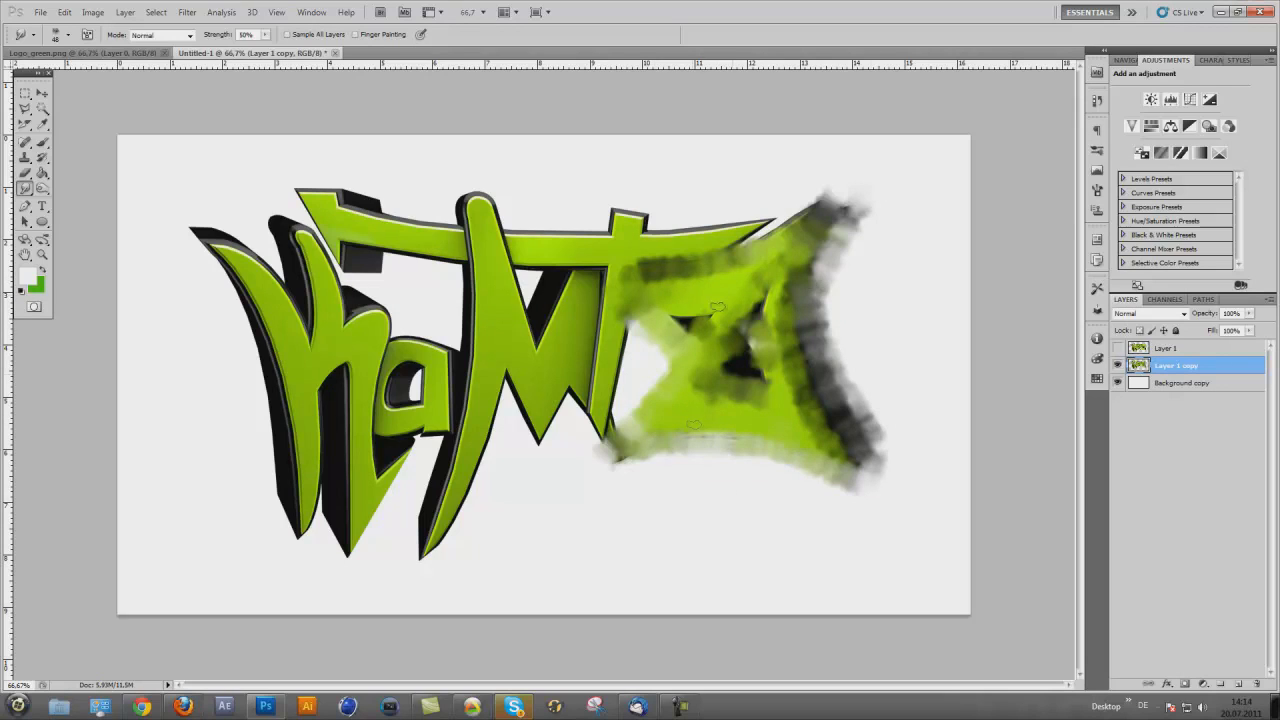
pyautogui.click(1222, 385)
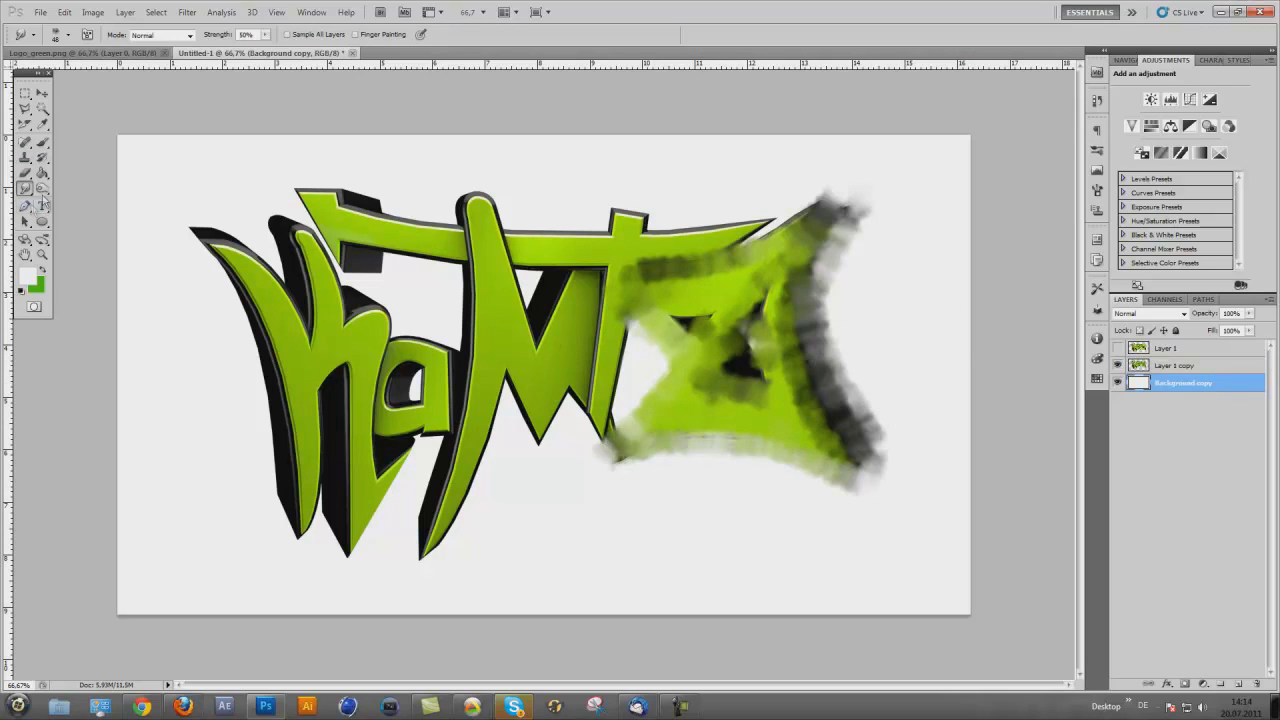
# Fill Background copy with dark grey #3F3F3F, then return to the Smudge tool
pyautogui.click(28, 275)
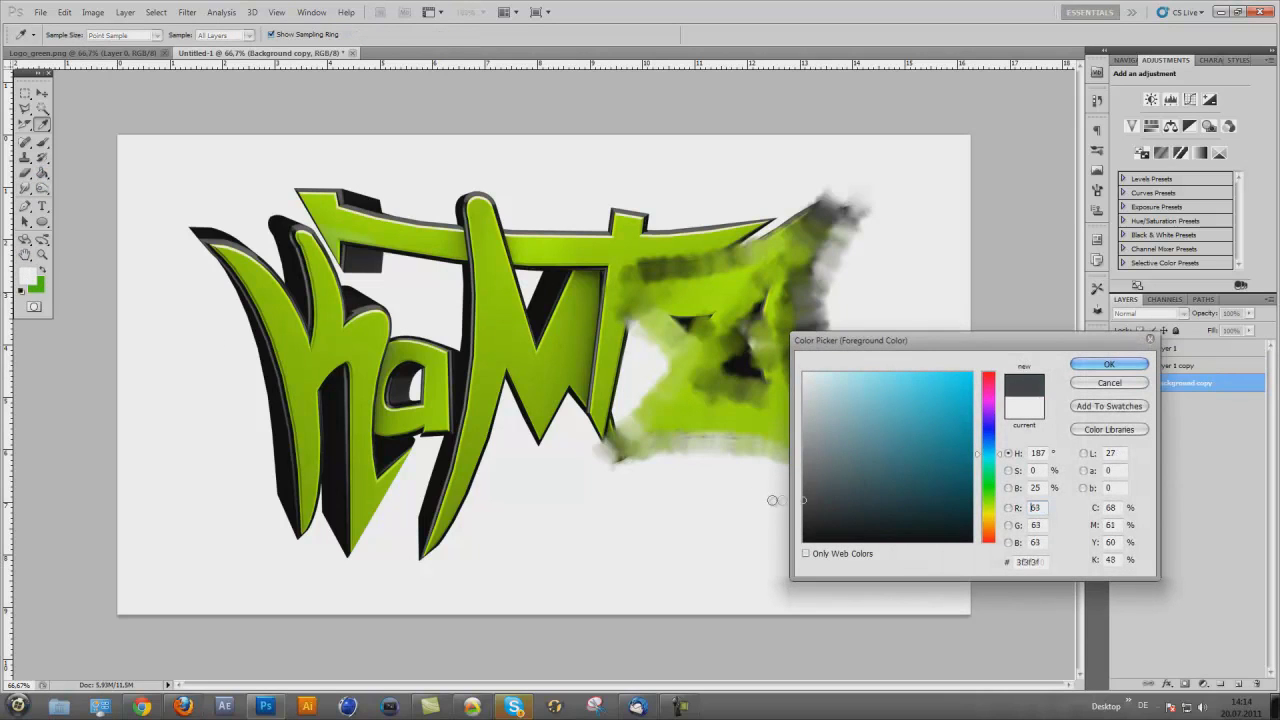
pyautogui.click(1105, 364)
pyautogui.press('g')
pyautogui.click(184, 524)
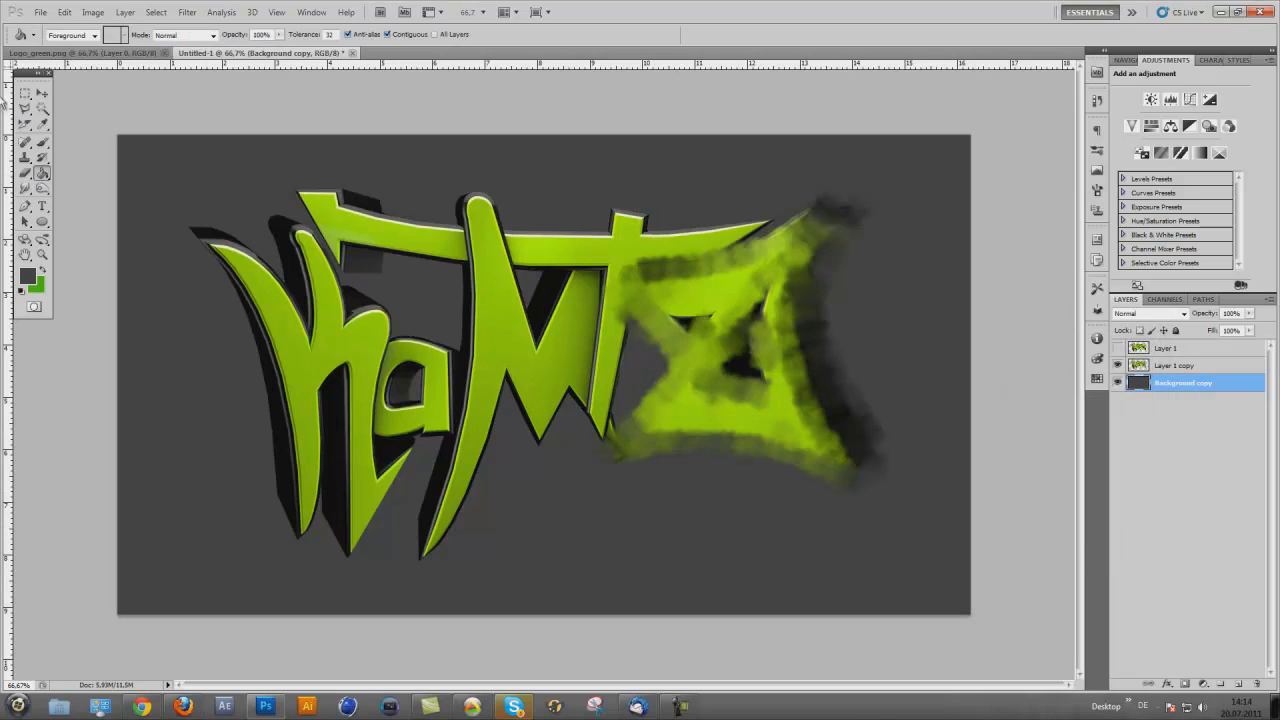
pyautogui.click(41, 93)
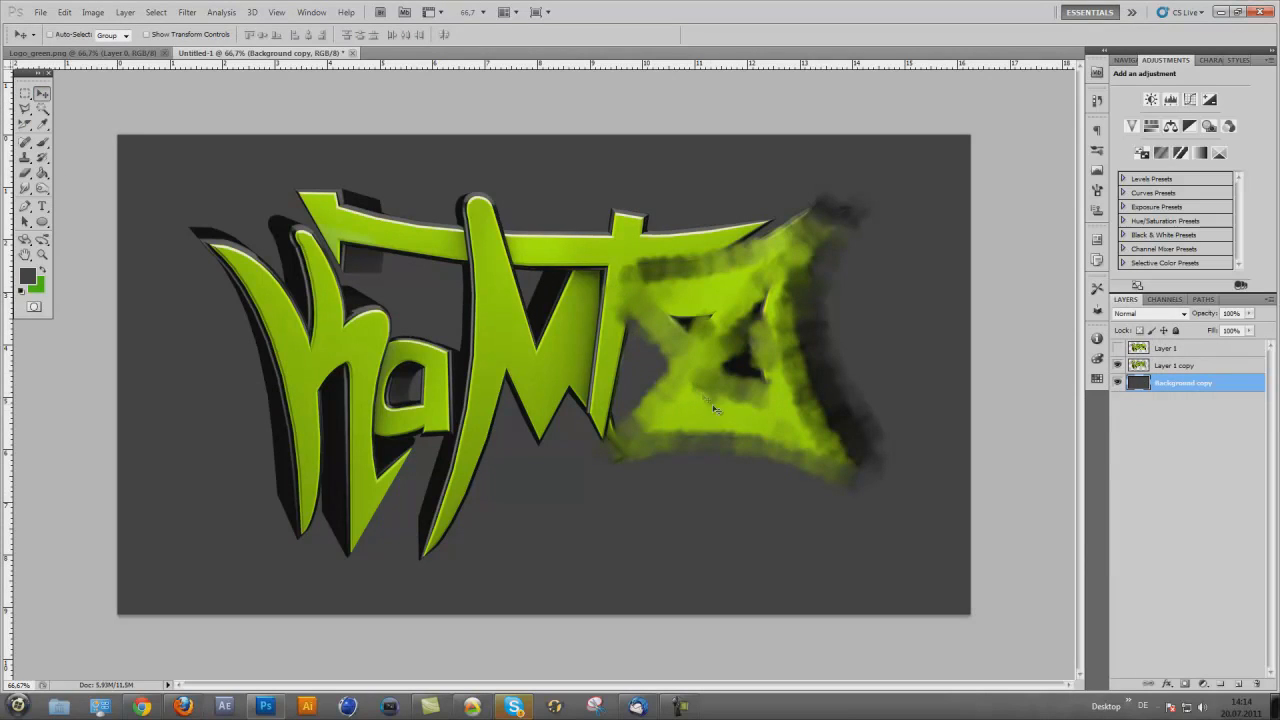
pyautogui.click(25, 189)
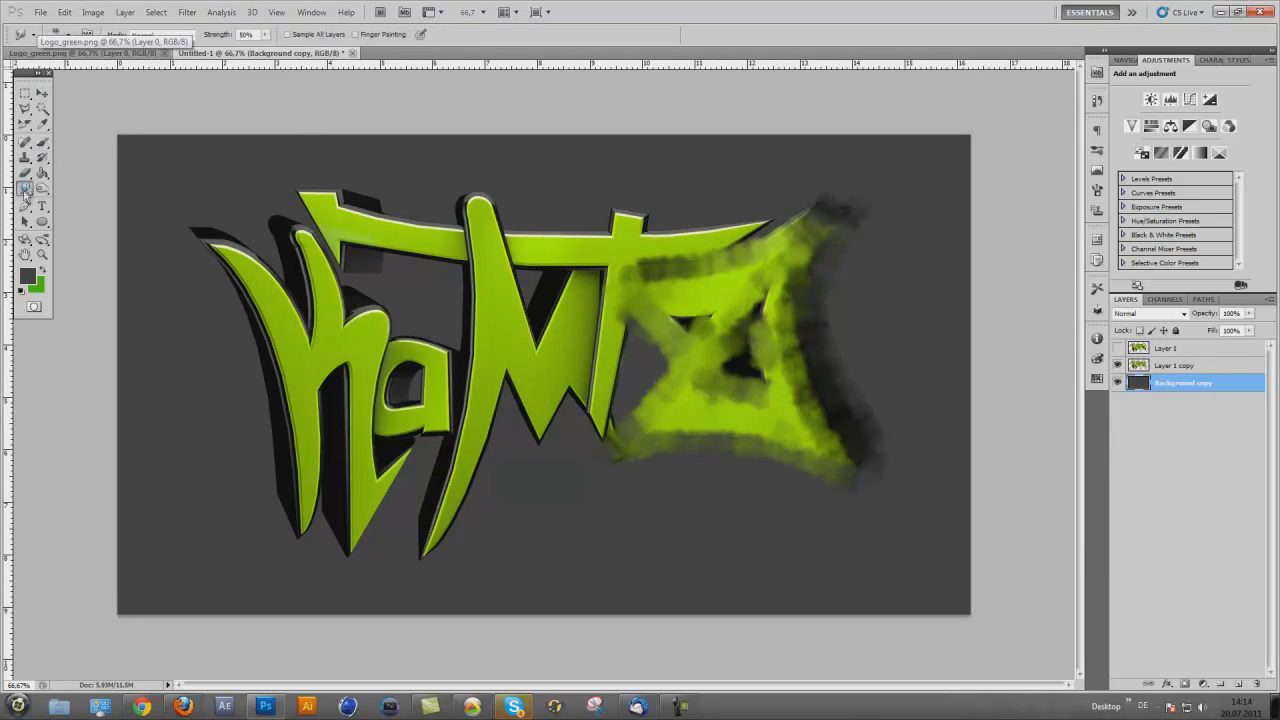
# Set the Smudge brush size to 61 px and select Layer 1 copy
pyautogui.click(68, 34)
pyautogui.moveTo(63, 70); pyautogui.dragTo(62, 69)
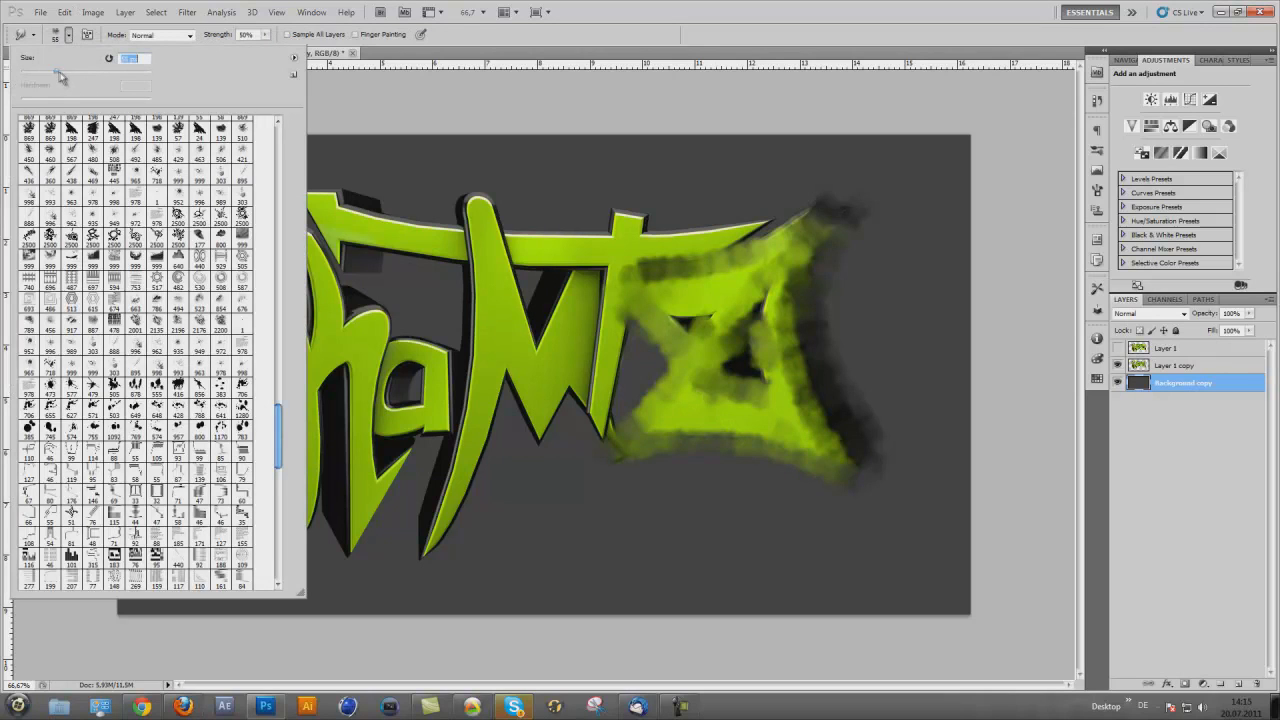
pyautogui.press('Return')
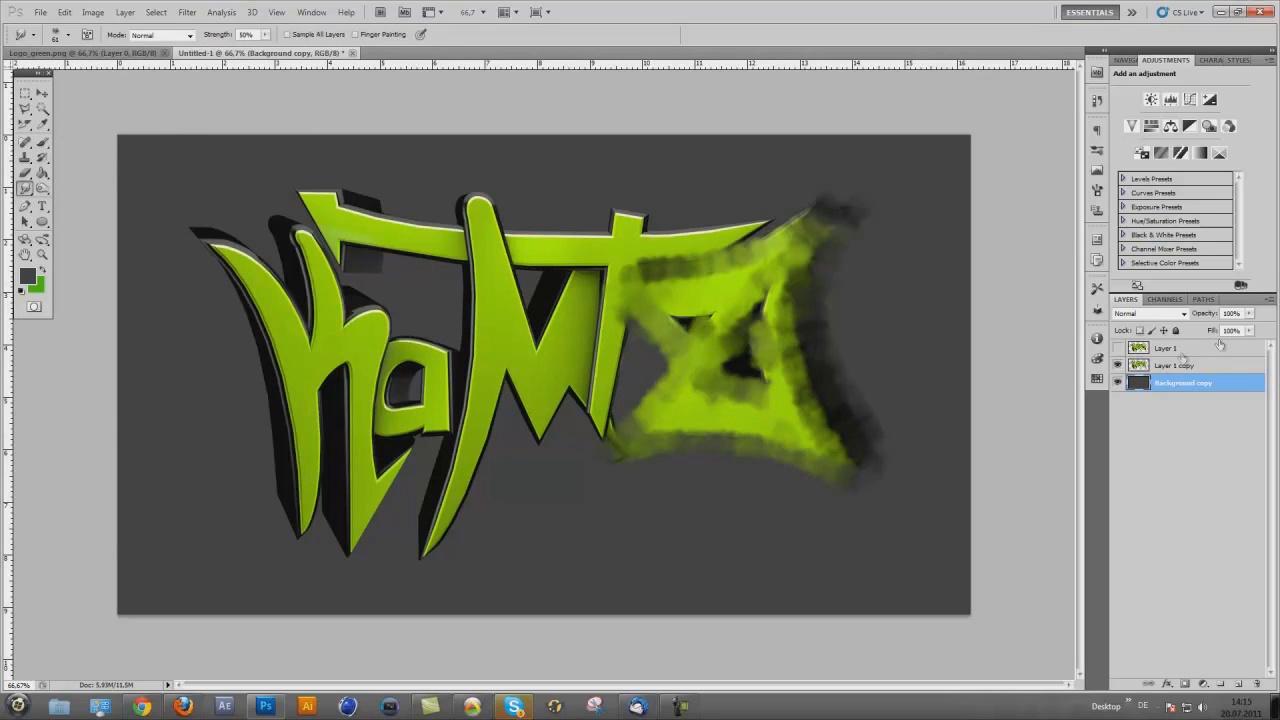
pyautogui.click(1187, 367)
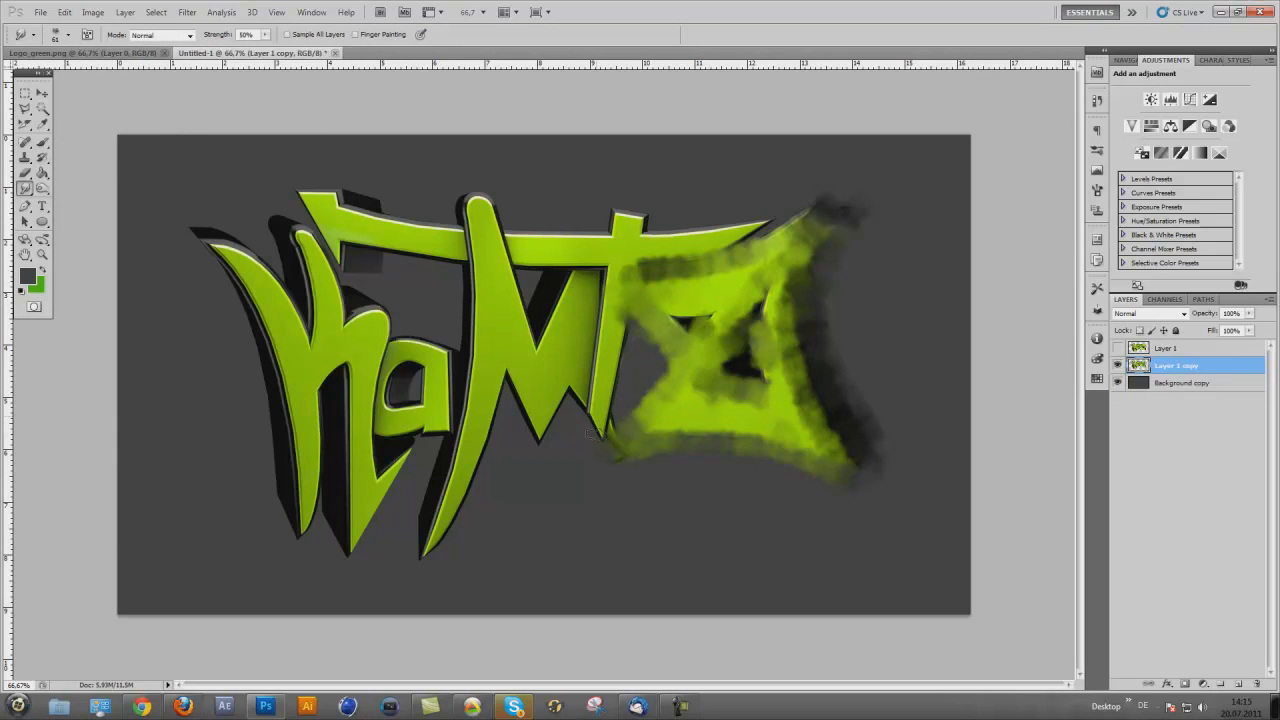
# Smear the star, X, M and h on Layer 1 copy into green blur, then reveal Layer 1
pyautogui.moveTo(593, 432)
pyautogui.mouseDown()
pyautogui.moveTo(612, 244)
pyautogui.moveTo(618, 262)
pyautogui.moveTo(560, 268)
pyautogui.moveTo(337, 240)
pyautogui.moveTo(346, 262)
pyautogui.moveTo(323, 208)
pyautogui.moveTo(277, 170)
pyautogui.moveTo(305, 201)
pyautogui.moveTo(351, 196)
pyautogui.moveTo(345, 211)
pyautogui.moveTo(449, 230)
pyautogui.moveTo(495, 210)
pyautogui.moveTo(495, 230)
pyautogui.moveTo(520, 233)
pyautogui.moveTo(622, 232)
pyautogui.moveTo(631, 210)
pyautogui.moveTo(635, 232)
pyautogui.moveTo(659, 239)
pyautogui.moveTo(746, 225)
pyautogui.moveTo(736, 256)
pyautogui.moveTo(503, 275)
pyautogui.moveTo(580, 261)
pyautogui.moveTo(585, 248)
pyautogui.moveTo(393, 235)
pyautogui.moveTo(679, 235)
pyautogui.moveTo(429, 257)
pyautogui.mouseUp()
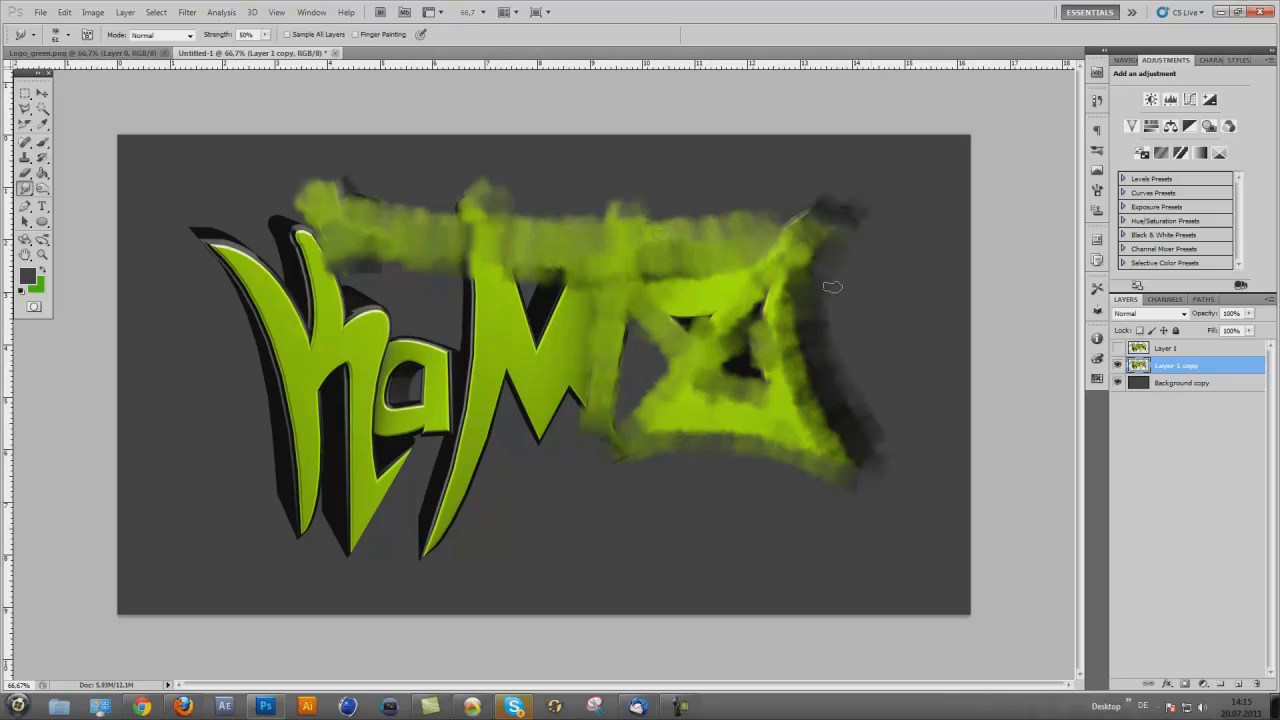
pyautogui.moveTo(712, 305)
pyautogui.mouseDown()
pyautogui.moveTo(689, 314)
pyautogui.moveTo(681, 353)
pyautogui.mouseUp()
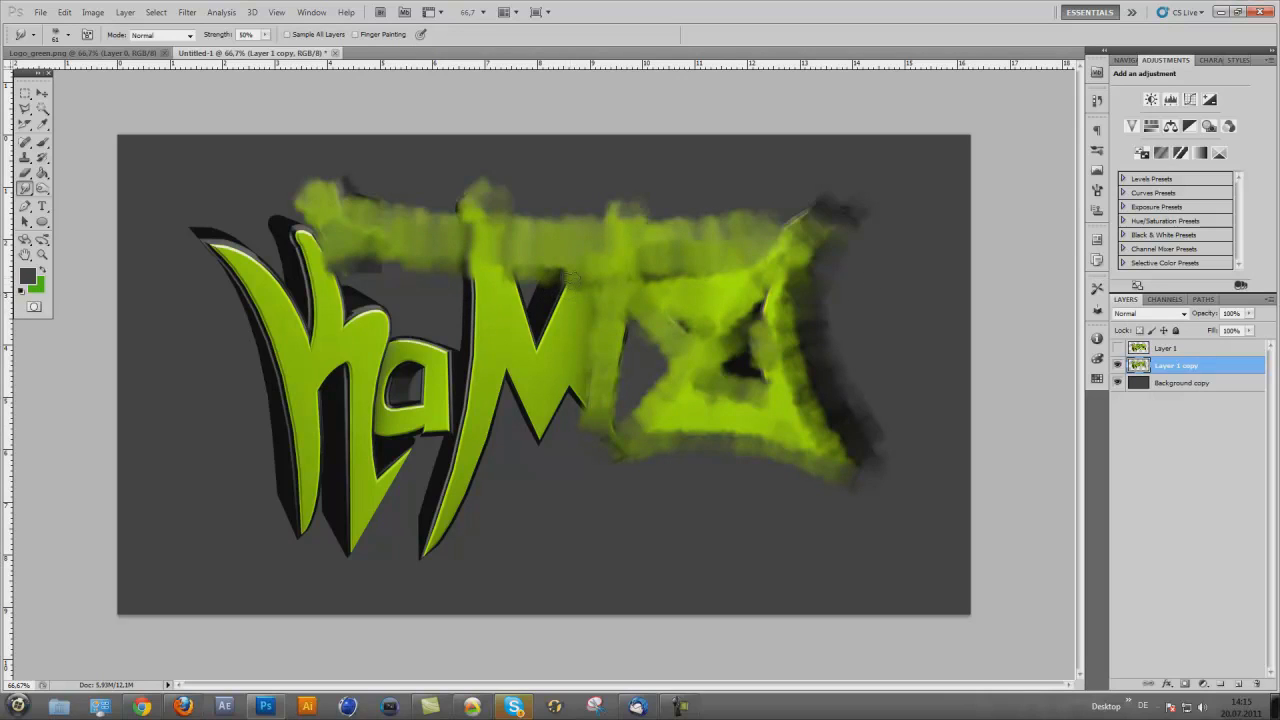
pyautogui.moveTo(560, 300)
pyautogui.mouseDown()
pyautogui.moveTo(540, 352)
pyautogui.moveTo(512, 295)
pyautogui.moveTo(528, 270)
pyautogui.mouseUp()
pyautogui.moveTo(537, 403)
pyautogui.mouseDown()
pyautogui.moveTo(504, 355)
pyautogui.moveTo(539, 420)
pyautogui.moveTo(570, 382)
pyautogui.moveTo(549, 418)
pyautogui.mouseUp()
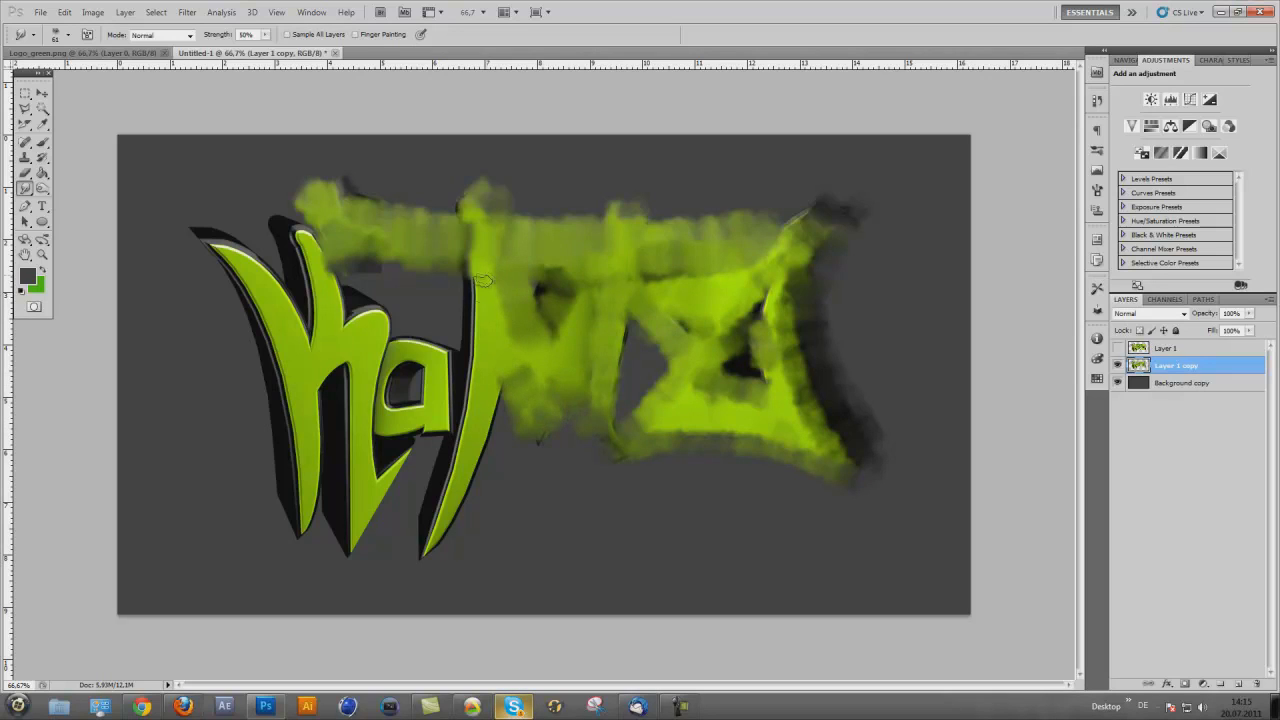
pyautogui.moveTo(484, 280)
pyautogui.mouseDown()
pyautogui.moveTo(486, 460)
pyautogui.moveTo(460, 410)
pyautogui.moveTo(432, 500)
pyautogui.moveTo(465, 312)
pyautogui.moveTo(440, 412)
pyautogui.moveTo(435, 390)
pyautogui.moveTo(385, 355)
pyautogui.moveTo(405, 440)
pyautogui.moveTo(422, 402)
pyautogui.moveTo(400, 372)
pyautogui.moveTo(455, 430)
pyautogui.moveTo(384, 389)
pyautogui.mouseUp()
pyautogui.moveTo(379, 314)
pyautogui.mouseDown()
pyautogui.moveTo(359, 424)
pyautogui.moveTo(363, 577)
pyautogui.moveTo(363, 499)
pyautogui.moveTo(413, 444)
pyautogui.moveTo(387, 470)
pyautogui.mouseUp()
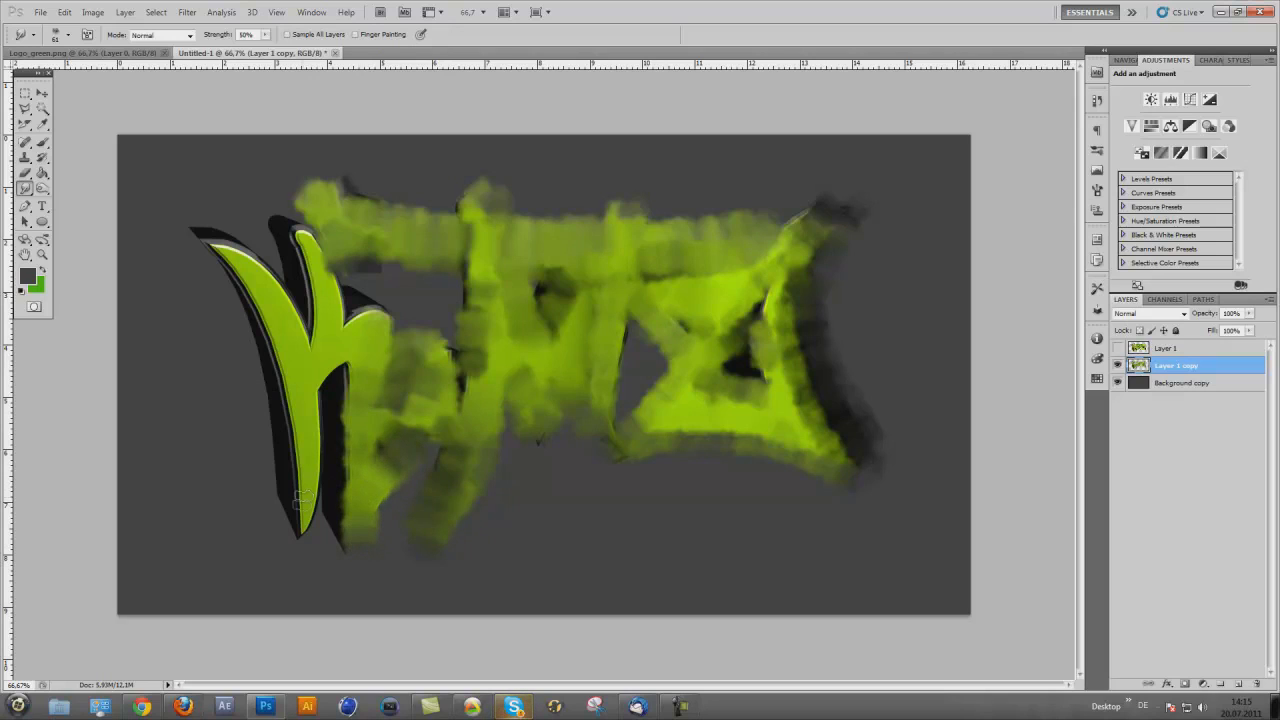
pyautogui.moveTo(299, 500)
pyautogui.mouseDown()
pyautogui.moveTo(310, 382)
pyautogui.moveTo(311, 540)
pyautogui.moveTo(306, 443)
pyautogui.moveTo(330, 368)
pyautogui.moveTo(346, 540)
pyautogui.moveTo(348, 322)
pyautogui.moveTo(376, 301)
pyautogui.moveTo(341, 330)
pyautogui.moveTo(355, 312)
pyautogui.moveTo(334, 322)
pyautogui.moveTo(302, 235)
pyautogui.moveTo(294, 365)
pyautogui.moveTo(297, 318)
pyautogui.moveTo(258, 268)
pyautogui.moveTo(205, 252)
pyautogui.moveTo(220, 254)
pyautogui.moveTo(248, 330)
pyautogui.moveTo(269, 504)
pyautogui.moveTo(278, 345)
pyautogui.moveTo(284, 442)
pyautogui.moveTo(260, 283)
pyautogui.moveTo(310, 343)
pyautogui.moveTo(336, 330)
pyautogui.moveTo(367, 428)
pyautogui.mouseUp()
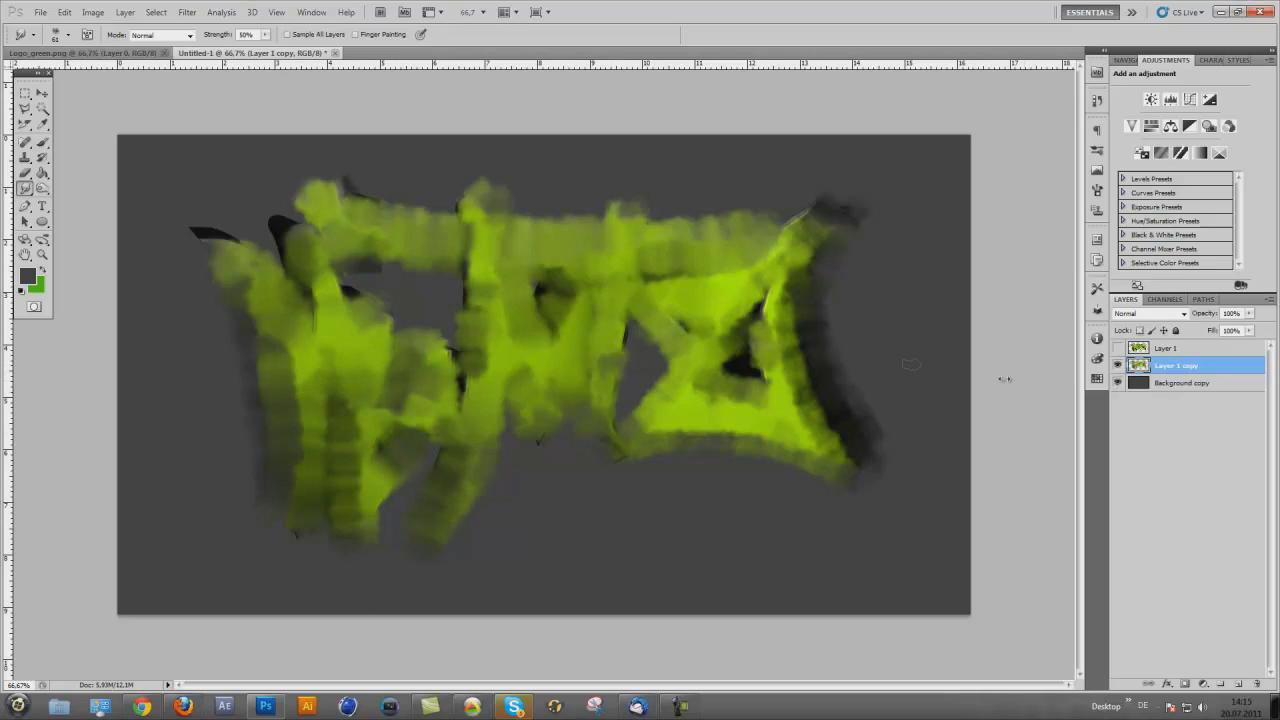
pyautogui.click(1117, 347)
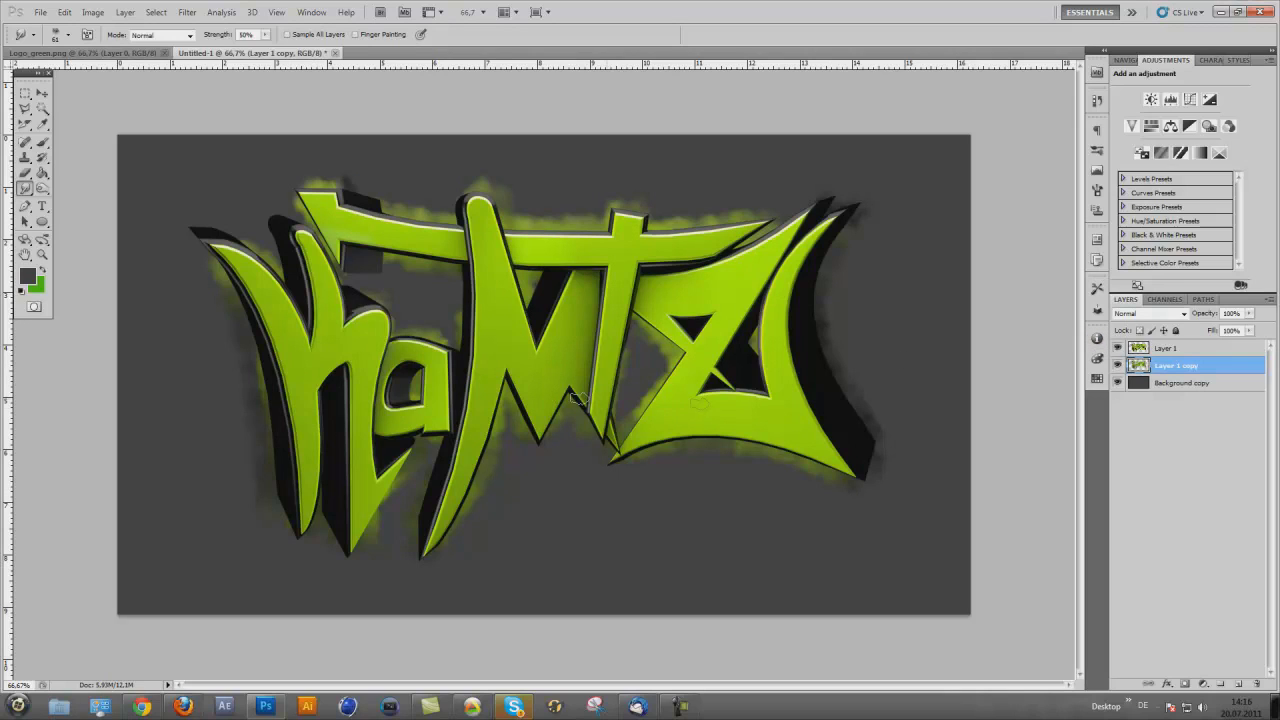
# Set up a 40 px Eraser at 0% hardness and select Layer 1
pyautogui.click(42, 92)
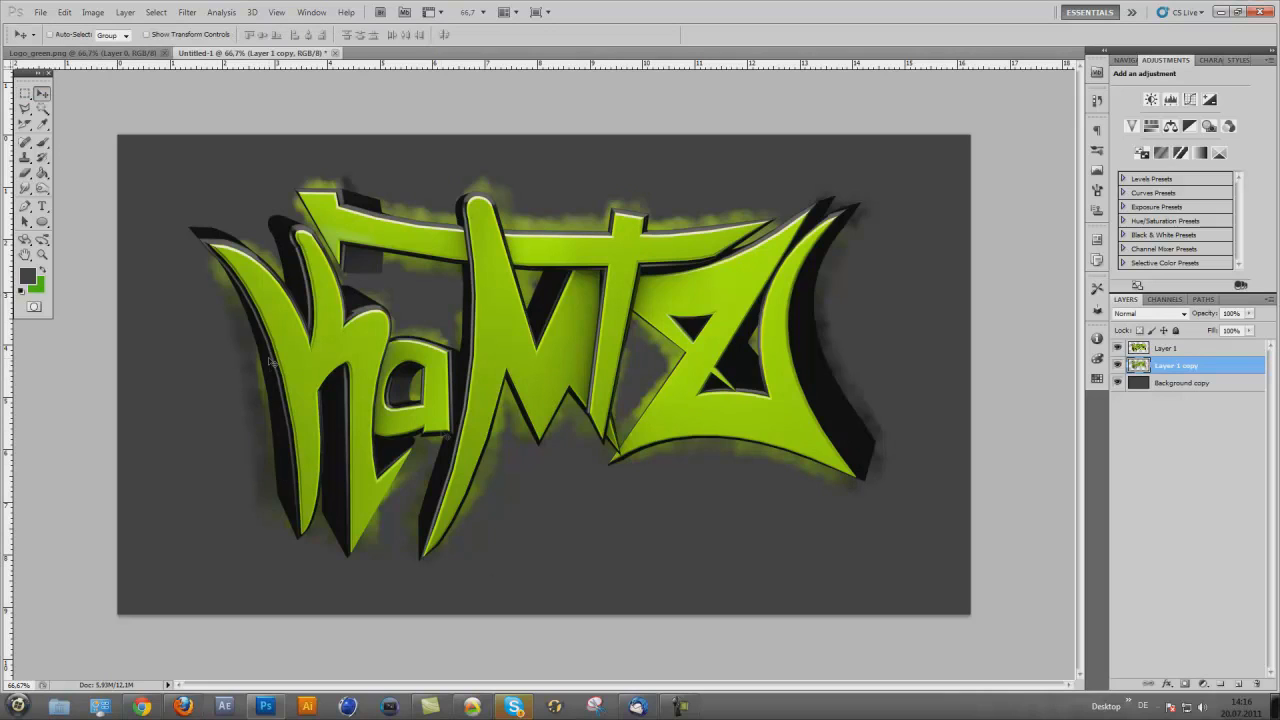
pyautogui.click(25, 172)
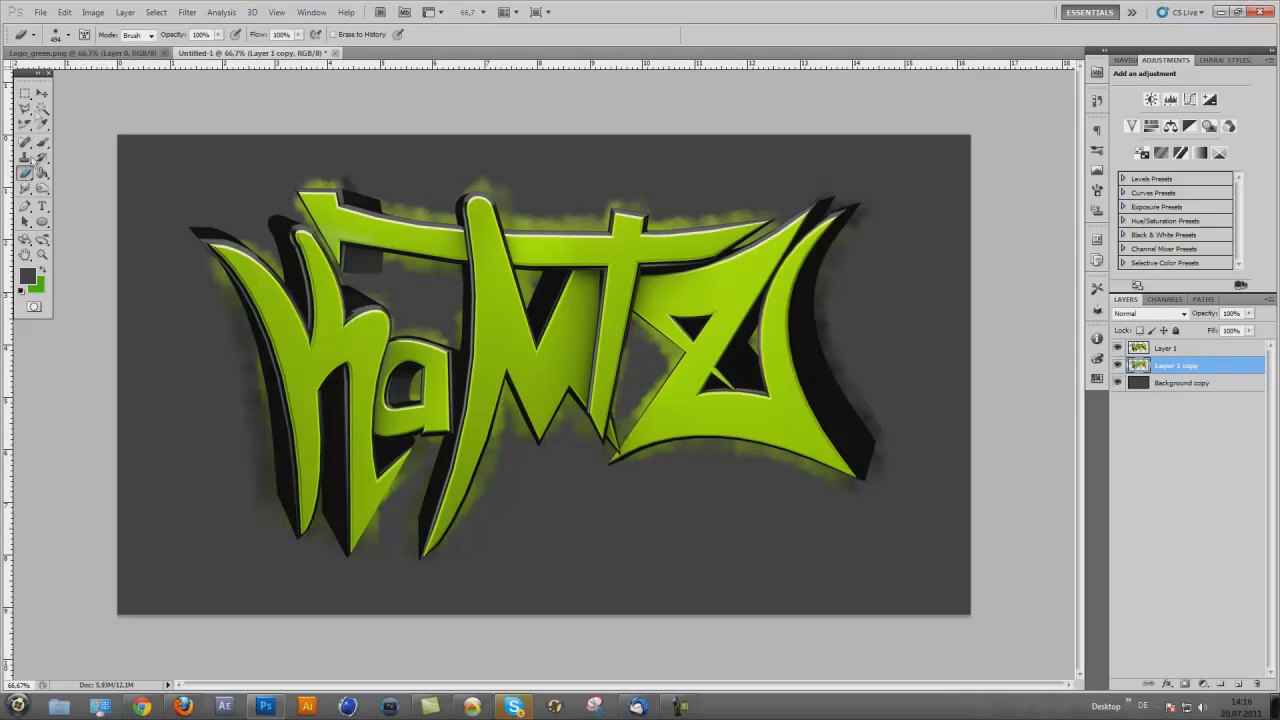
pyautogui.click(67, 35)
pyautogui.moveTo(127, 75); pyautogui.dragTo(60, 70)
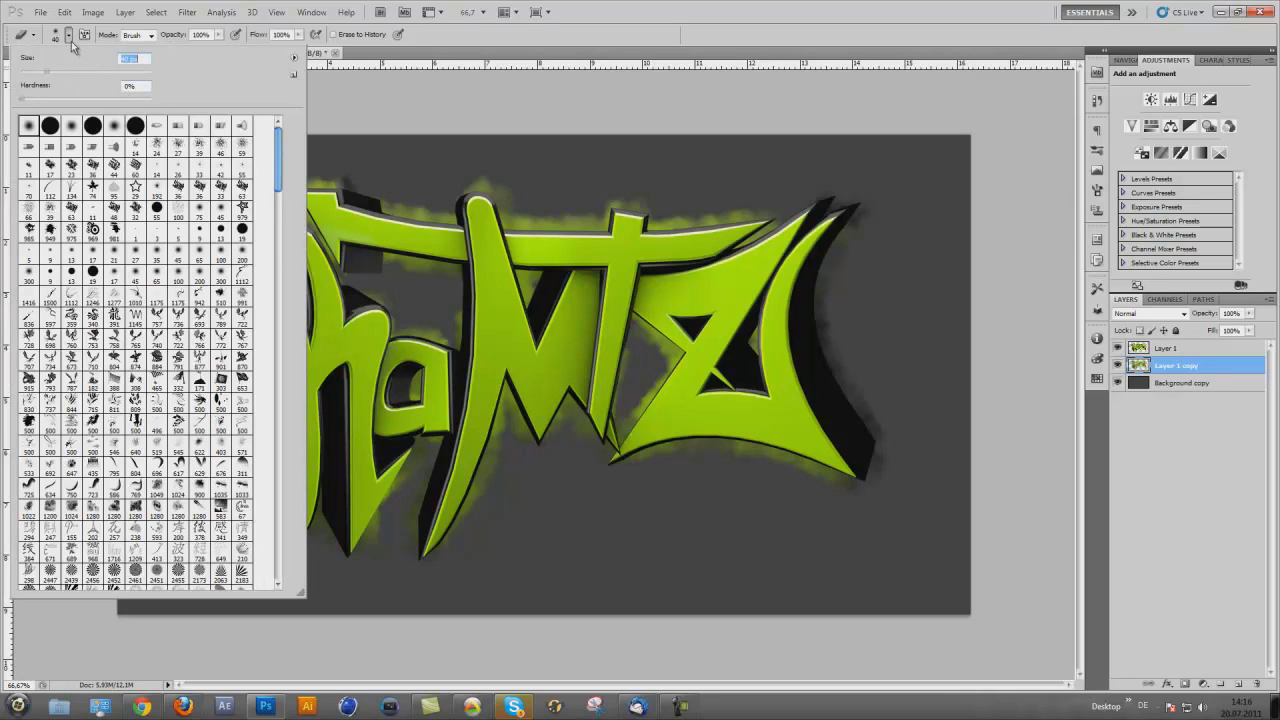
pyautogui.click(68, 36)
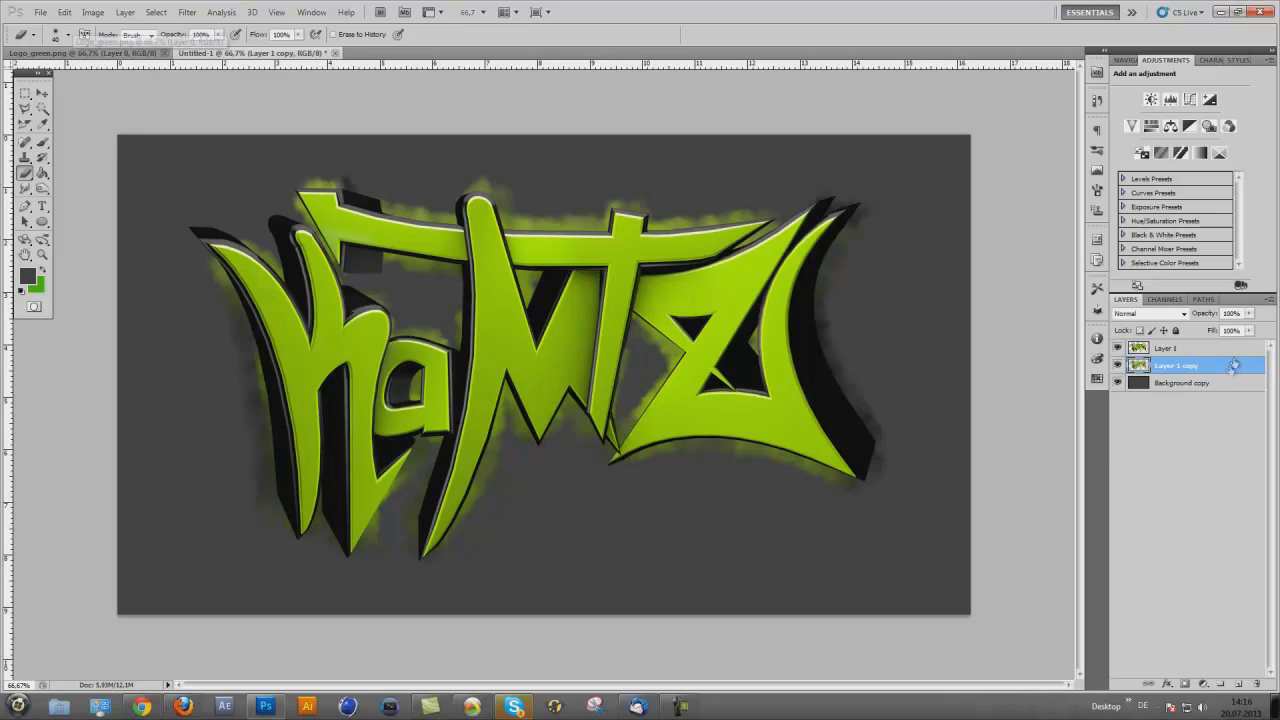
pyautogui.click(1142, 347)
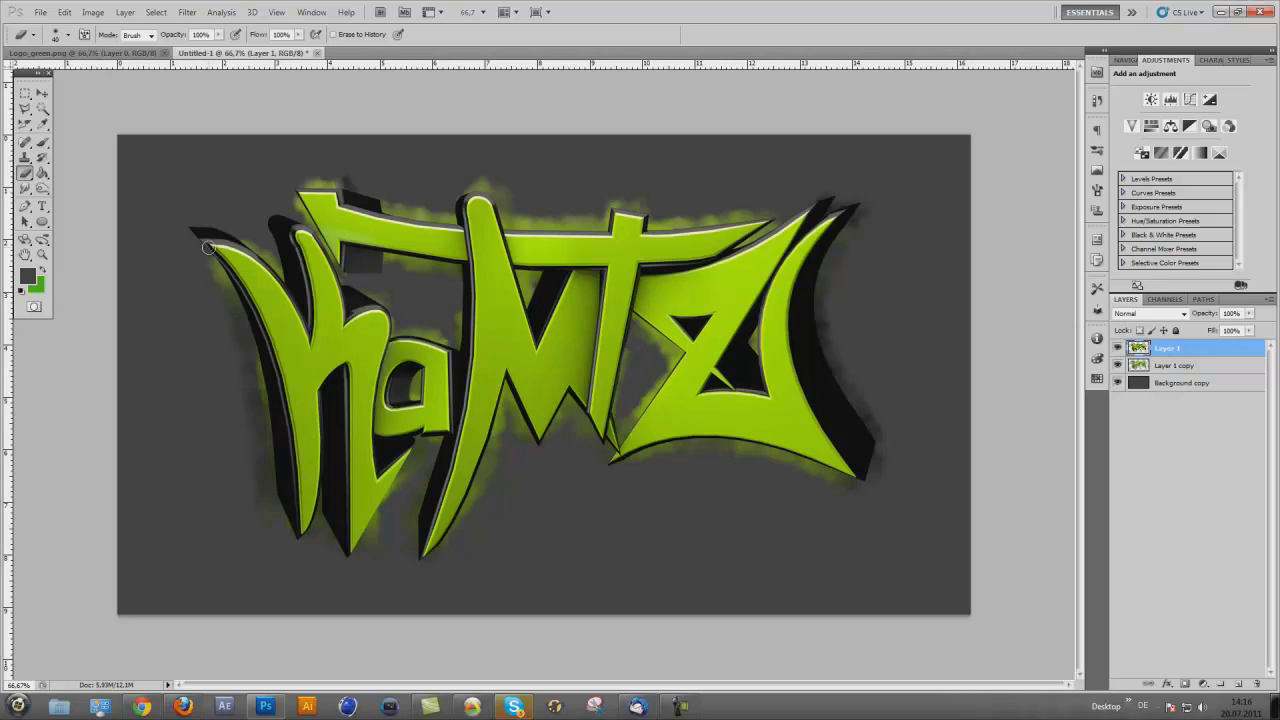
# Erase the dark edges down the h's left side and around the a's stem on Layer 1
pyautogui.moveTo(227, 266)
pyautogui.mouseDown()
pyautogui.moveTo(260, 387)
pyautogui.moveTo(270, 518)
pyautogui.moveTo(273, 505)
pyautogui.moveTo(300, 538)
pyautogui.moveTo(324, 484)
pyautogui.moveTo(328, 540)
pyautogui.moveTo(325, 521)
pyautogui.moveTo(348, 558)
pyautogui.moveTo(414, 452)
pyautogui.moveTo(368, 524)
pyautogui.moveTo(391, 491)
pyautogui.mouseUp()
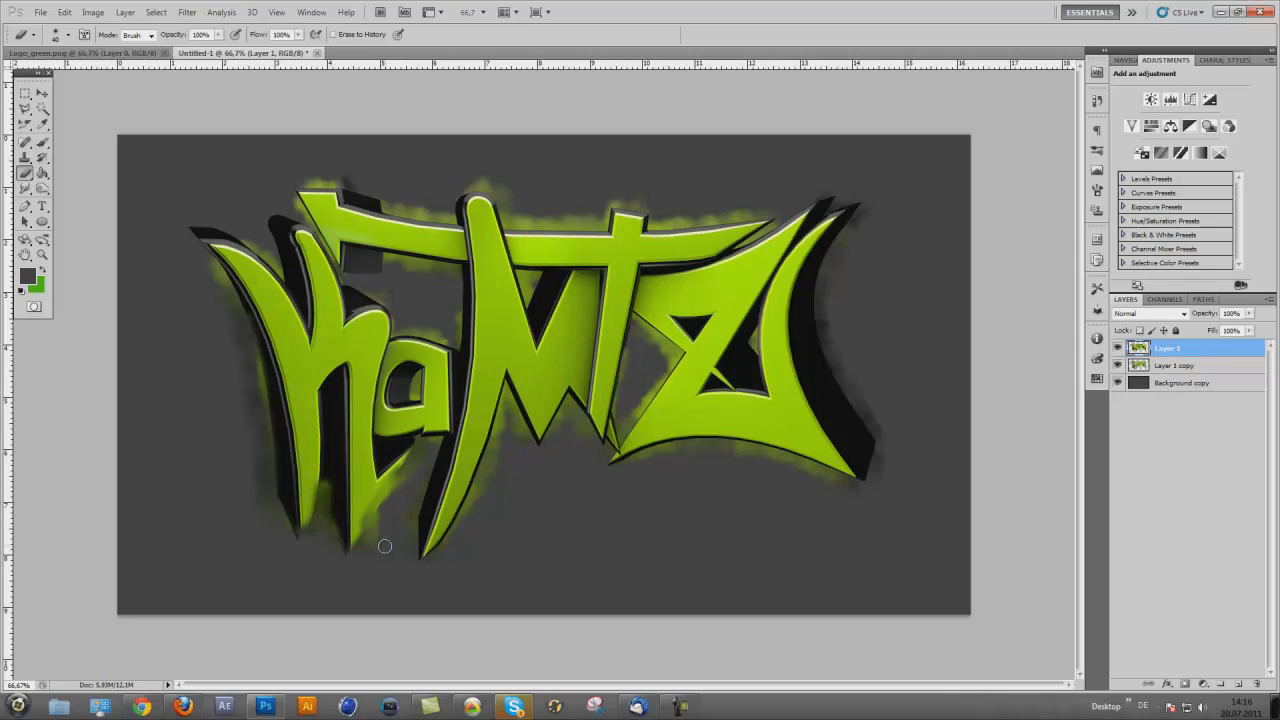
pyautogui.moveTo(423, 442)
pyautogui.mouseDown()
pyautogui.moveTo(408, 539)
pyautogui.moveTo(420, 566)
pyautogui.moveTo(463, 506)
pyautogui.moveTo(507, 374)
pyautogui.moveTo(537, 446)
pyautogui.moveTo(570, 393)
pyautogui.moveTo(533, 457)
pyautogui.moveTo(572, 405)
pyautogui.moveTo(599, 456)
pyautogui.moveTo(609, 447)
pyautogui.moveTo(581, 413)
pyautogui.moveTo(588, 431)
pyautogui.moveTo(609, 428)
pyautogui.moveTo(642, 268)
pyautogui.mouseUp()
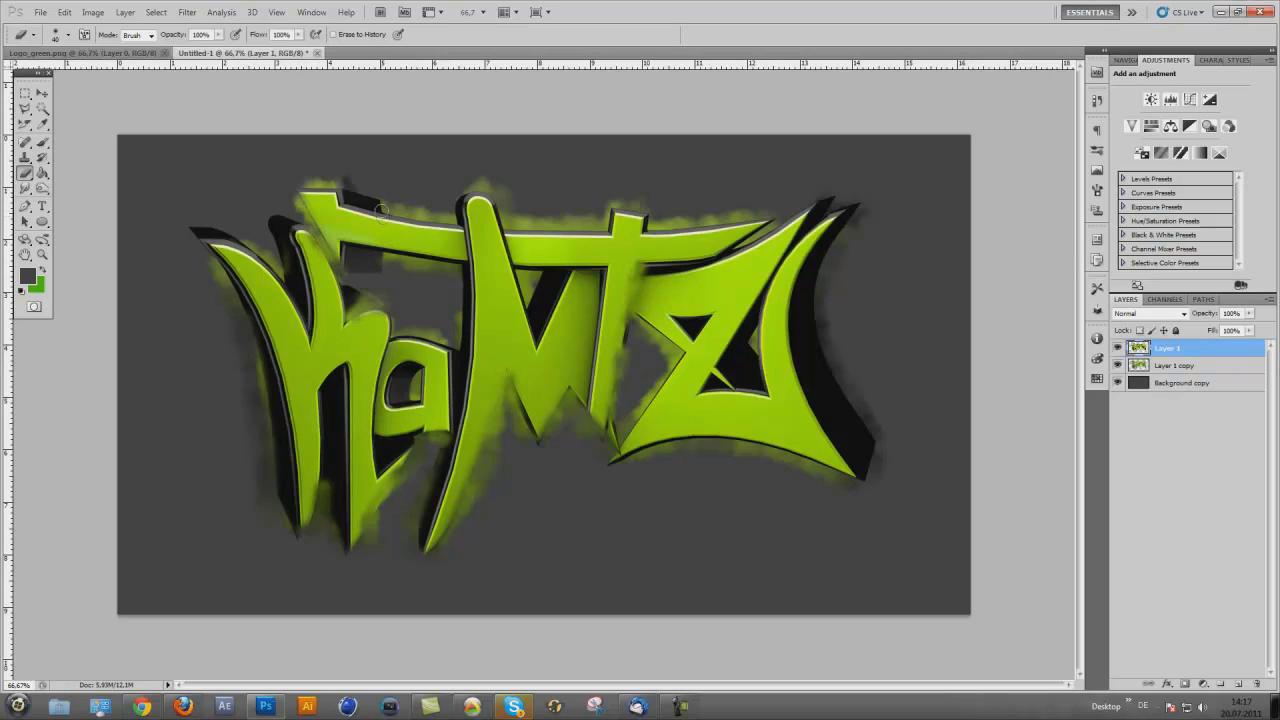
# Erase along the logo's top bar, the t's top edge, the crossbar, and the z's right shadow edge
pyautogui.moveTo(289, 178)
pyautogui.mouseDown()
pyautogui.moveTo(456, 219)
pyautogui.moveTo(386, 213)
pyautogui.moveTo(449, 219)
pyautogui.moveTo(478, 187)
pyautogui.moveTo(509, 218)
pyautogui.mouseUp()
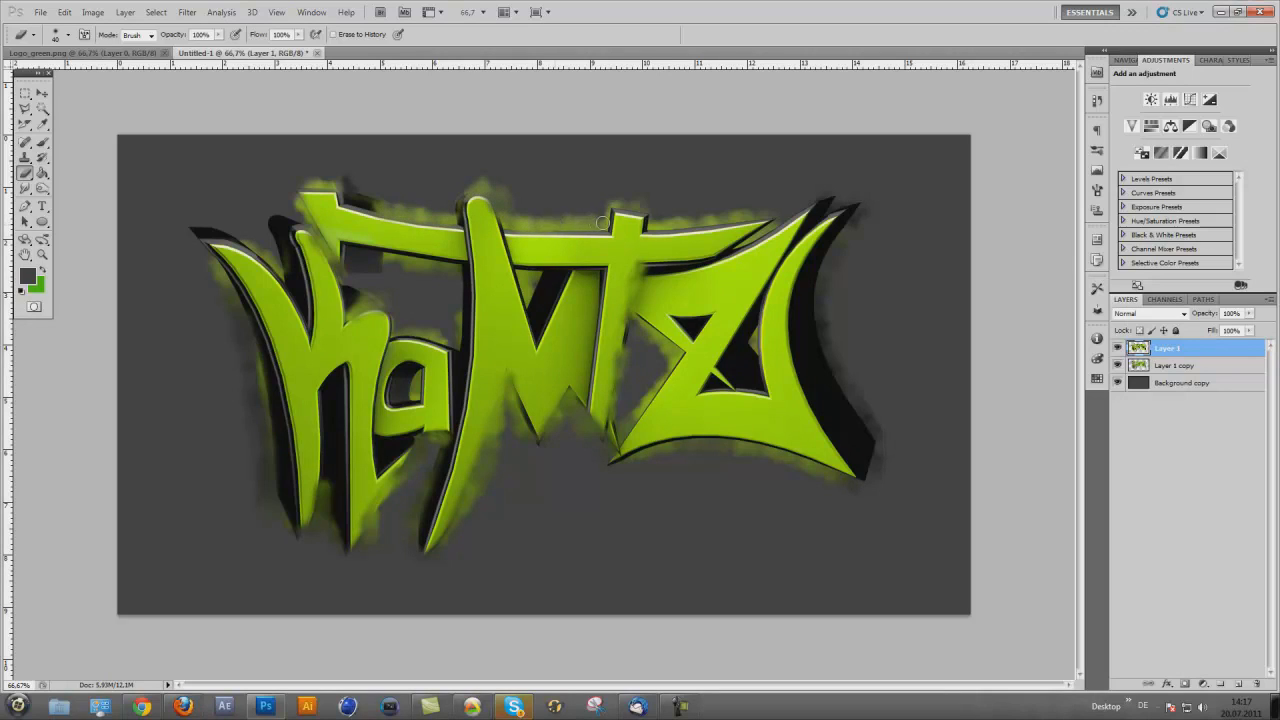
pyautogui.moveTo(603, 222); pyautogui.dragTo(613, 204)
pyautogui.moveTo(720, 218); pyautogui.dragTo(649, 219)
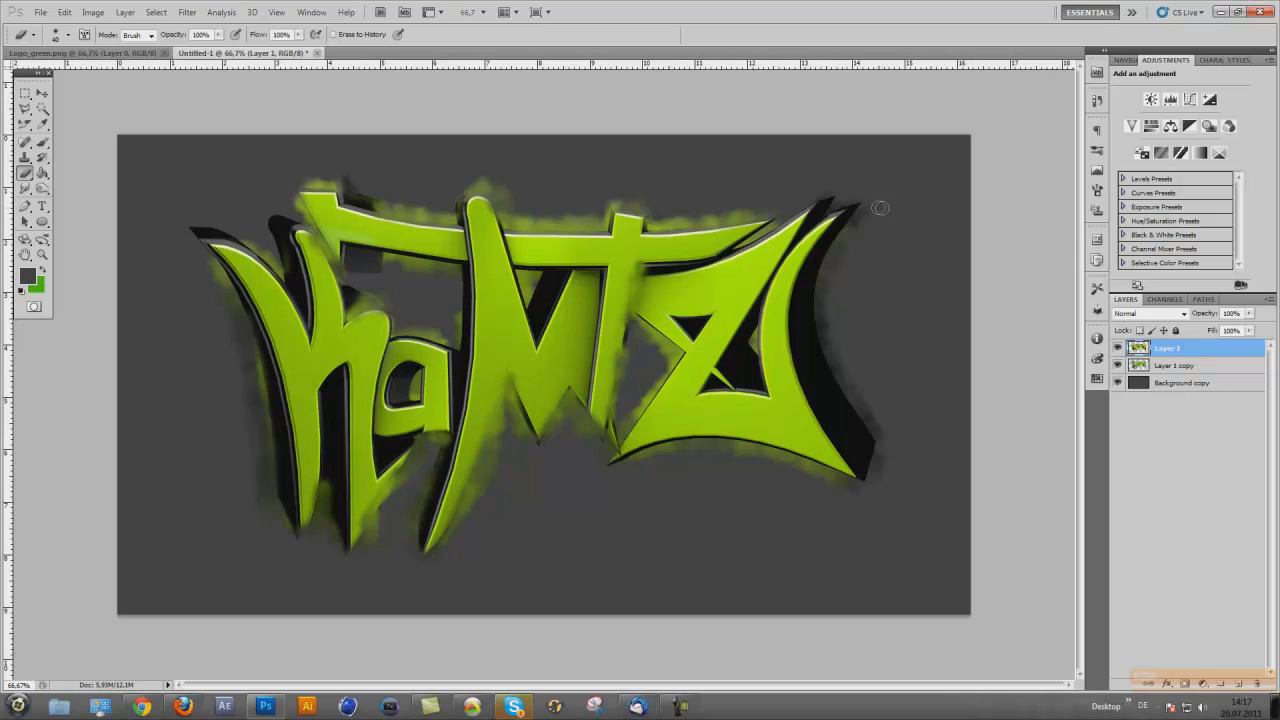
pyautogui.moveTo(830, 249)
pyautogui.mouseDown()
pyautogui.moveTo(818, 294)
pyautogui.moveTo(829, 364)
pyautogui.moveTo(879, 438)
pyautogui.mouseUp()
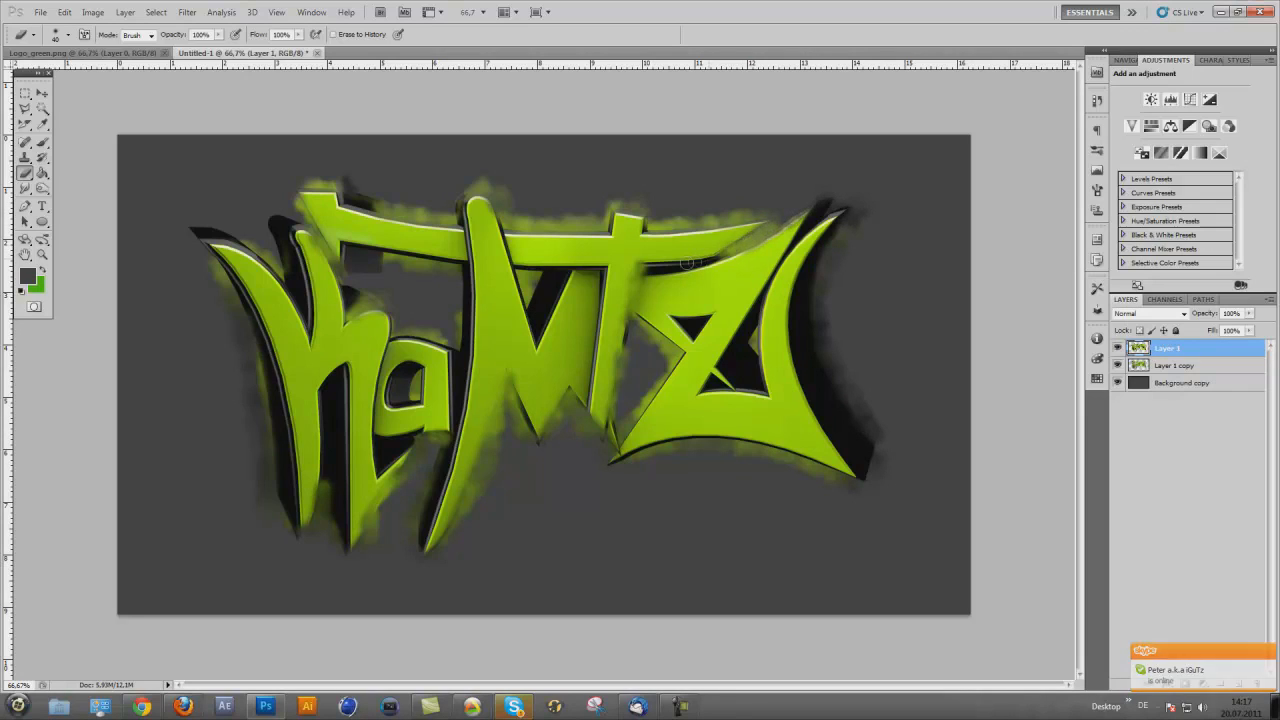
# Erase more of the top bar near the z, then switch to the Smudge tool
pyautogui.moveTo(688, 262); pyautogui.dragTo(646, 268)
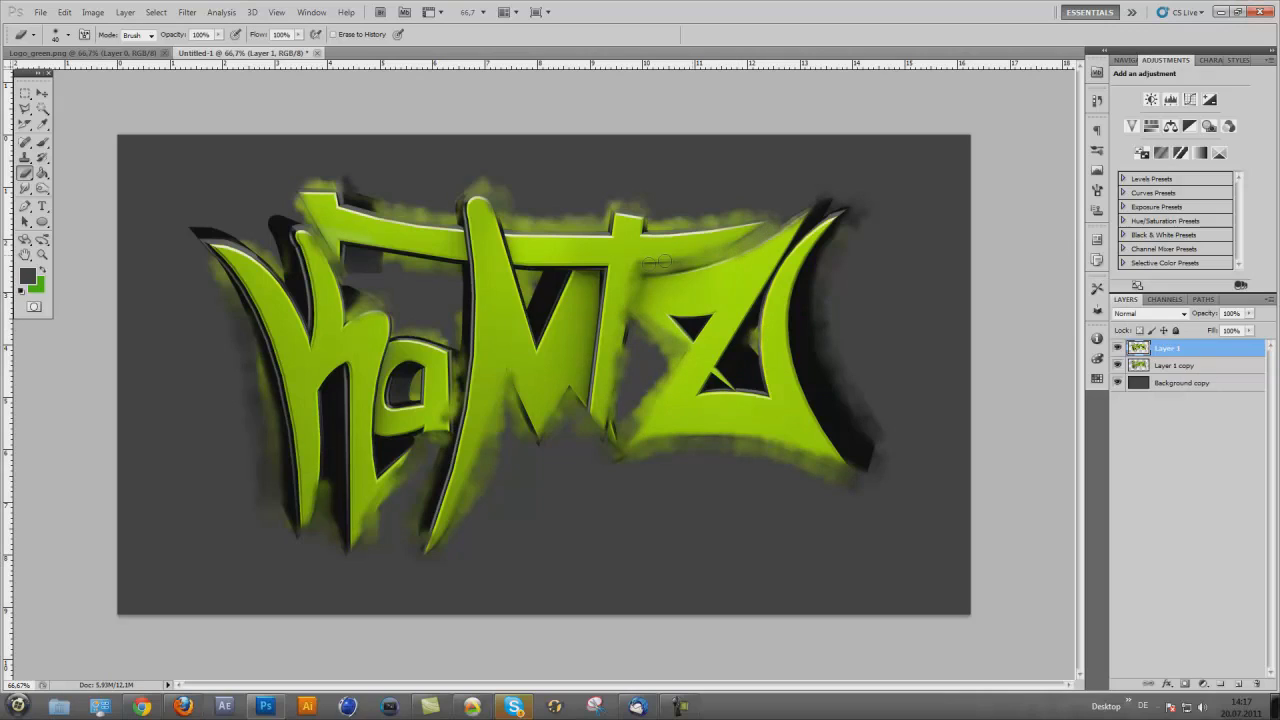
pyautogui.moveTo(657, 261); pyautogui.dragTo(700, 255)
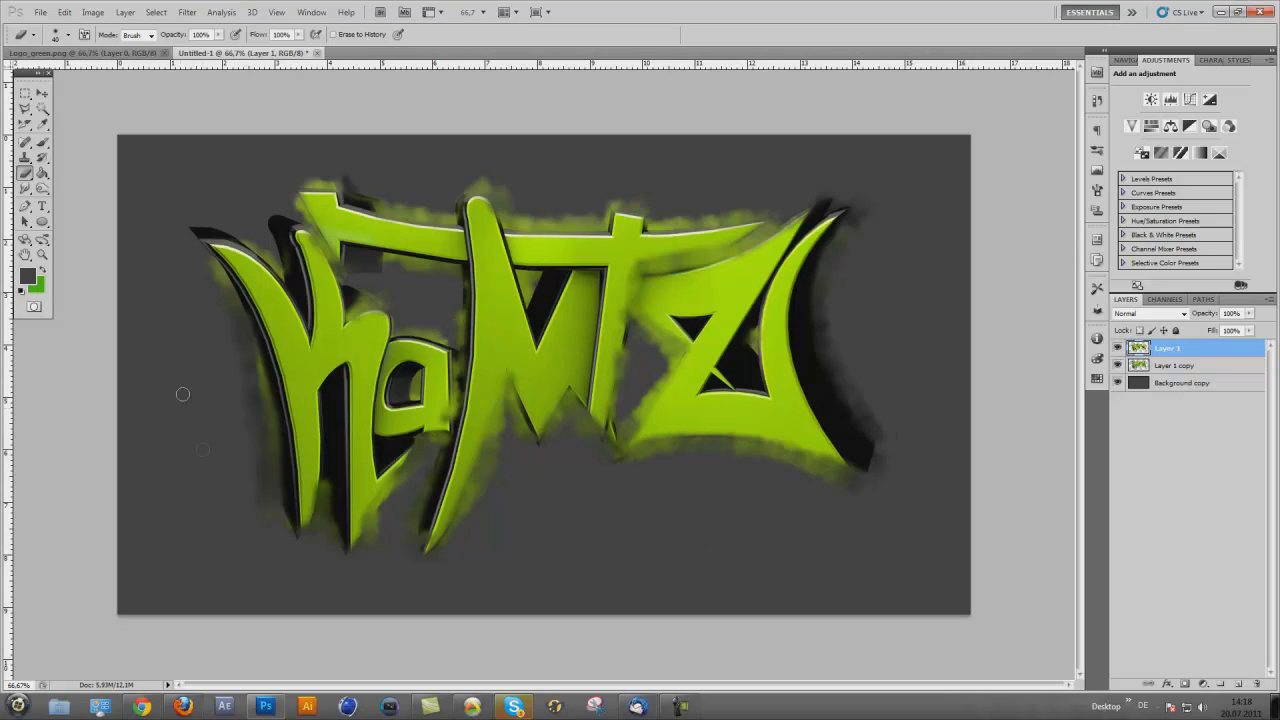
pyautogui.click(42, 92)
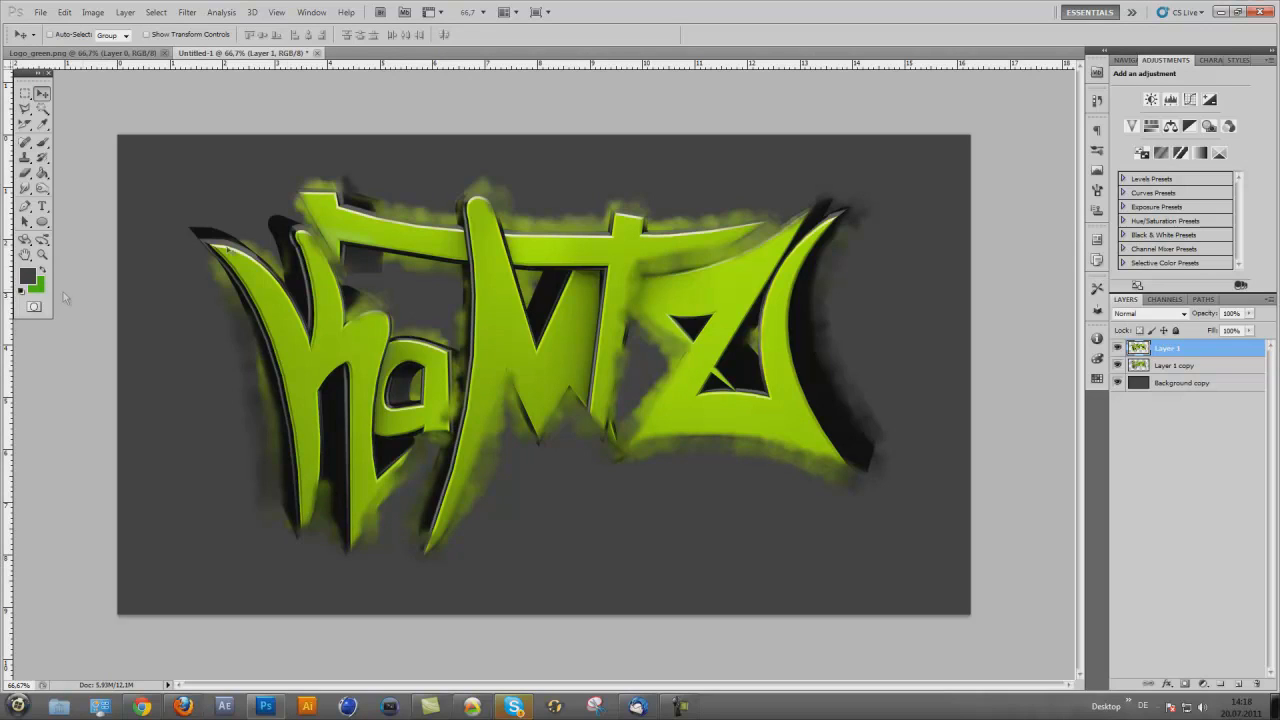
pyautogui.click(28, 187)
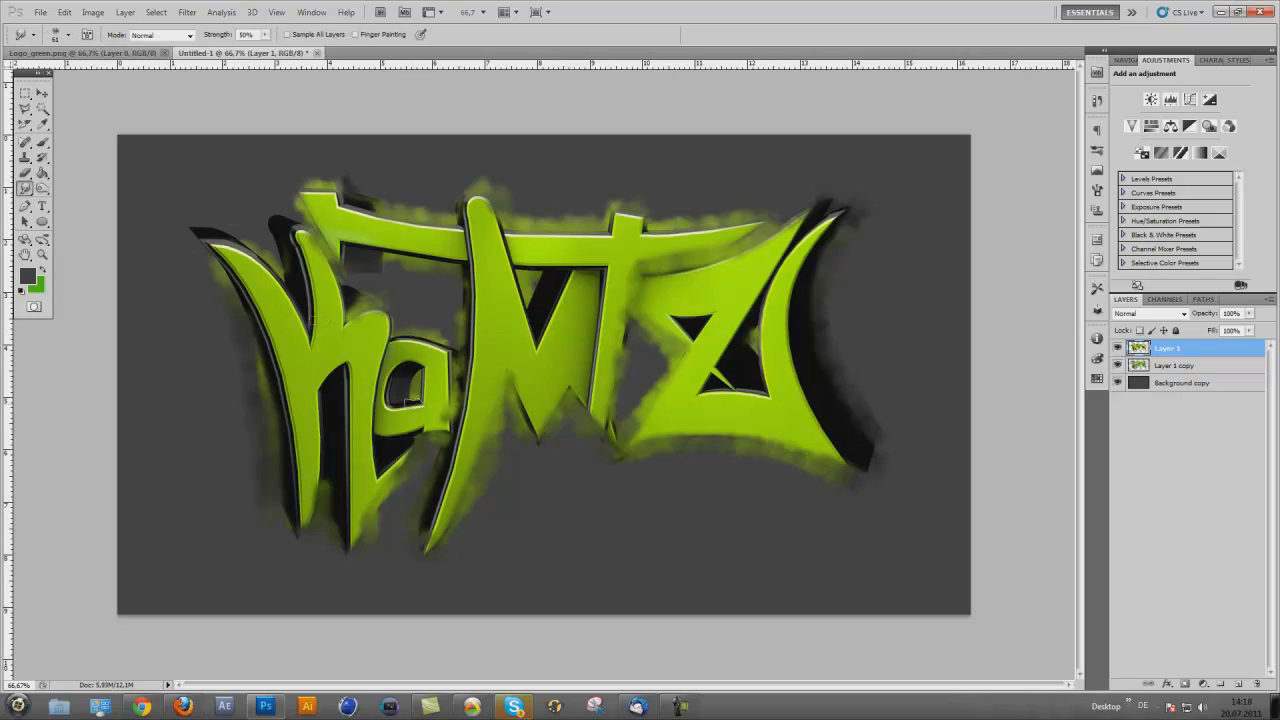
pyautogui.click(68, 35)
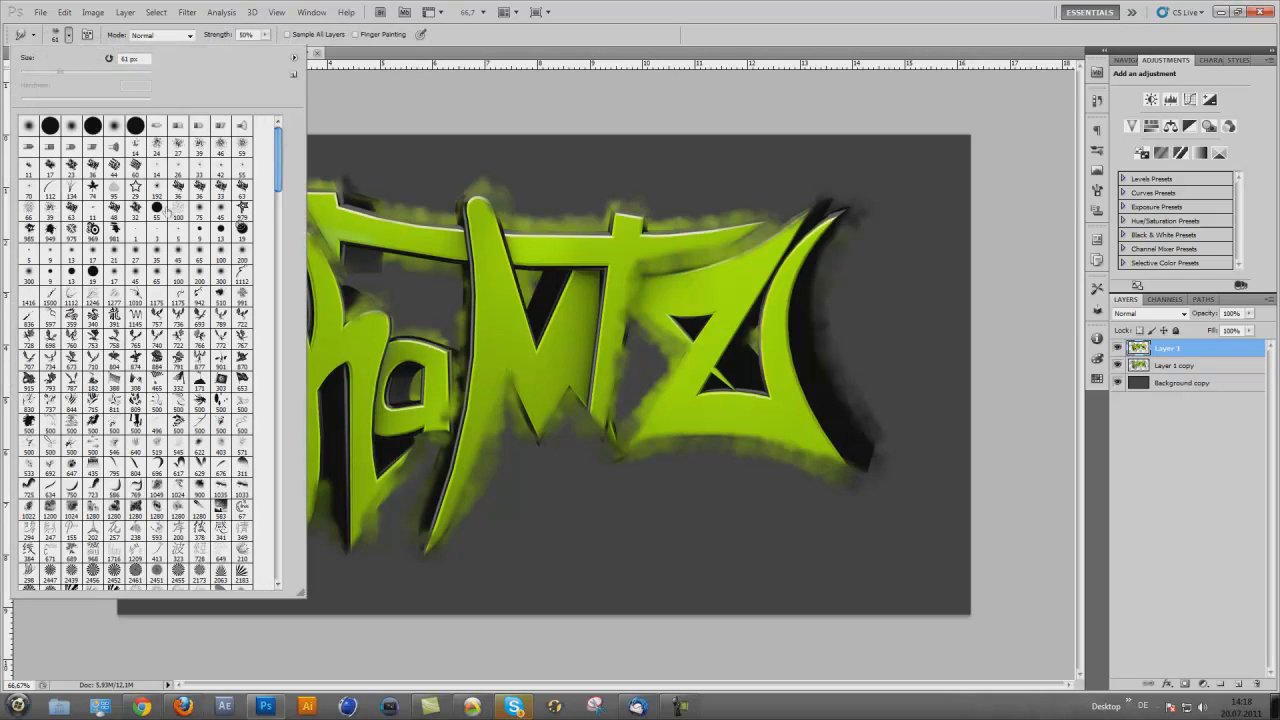
pyautogui.moveTo(281, 178); pyautogui.dragTo(276, 440)
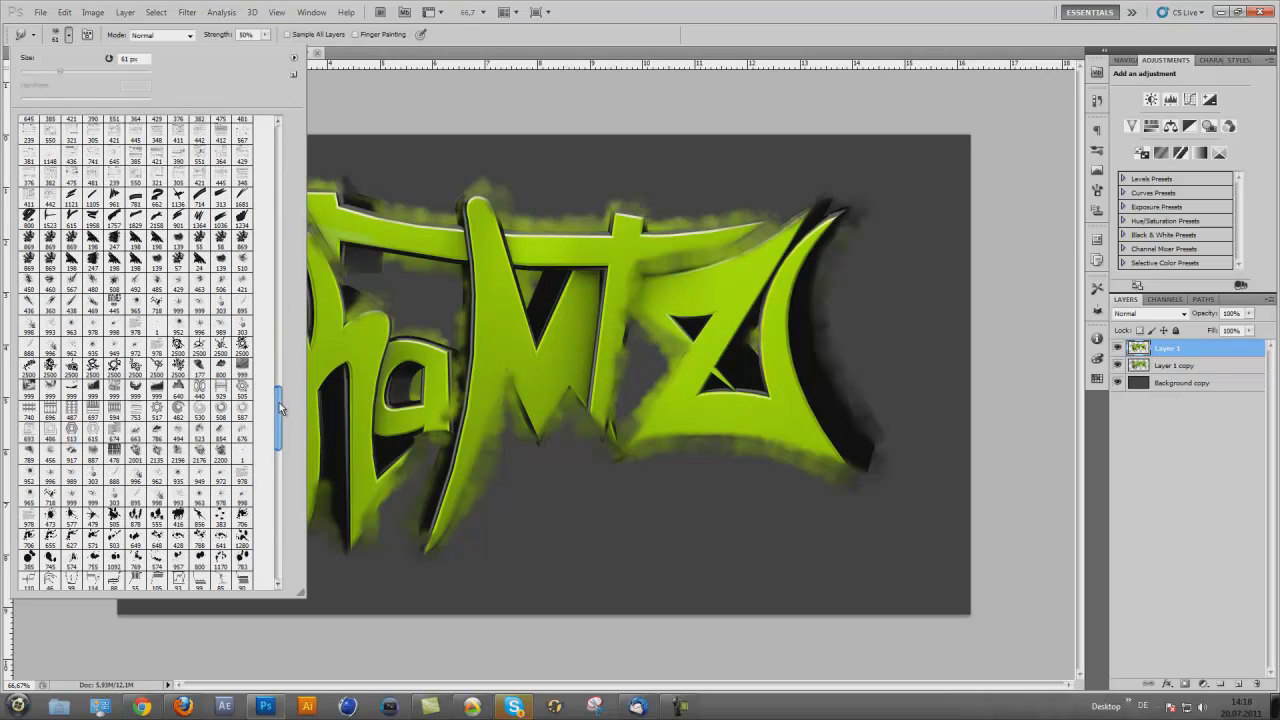
pyautogui.moveTo(281, 408); pyautogui.dragTo(287, 432)
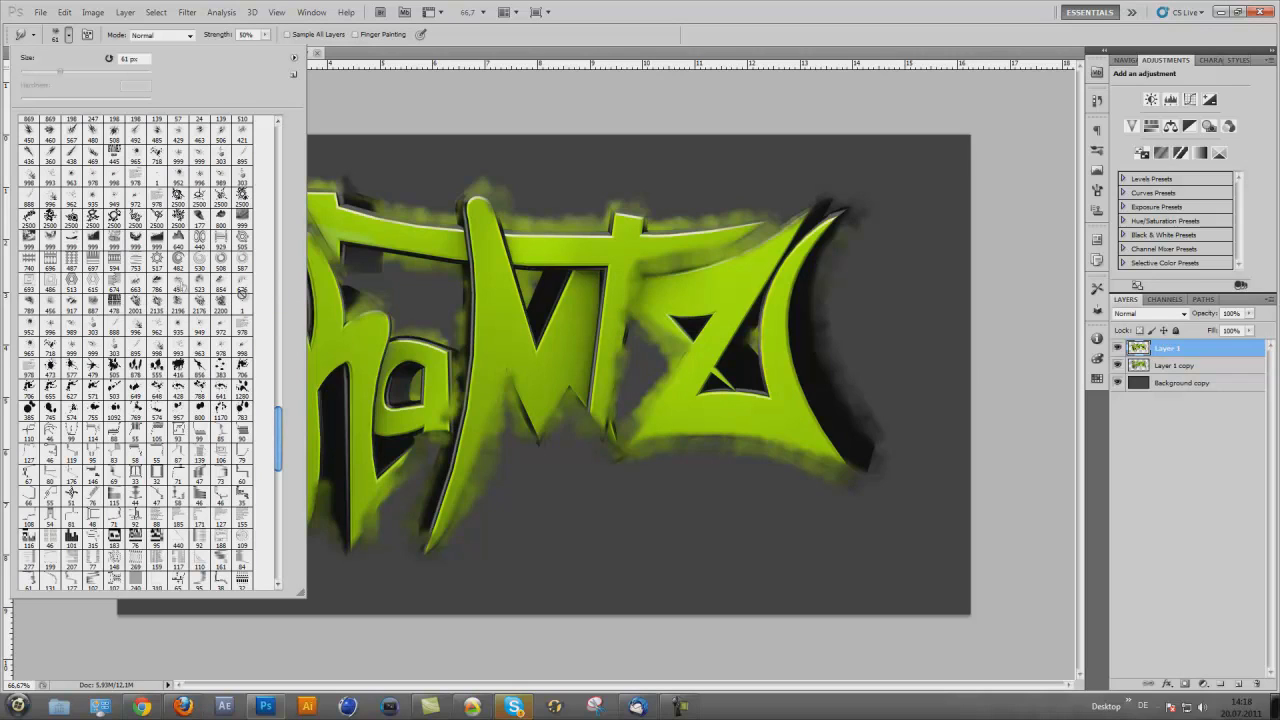
pyautogui.click(72, 37)
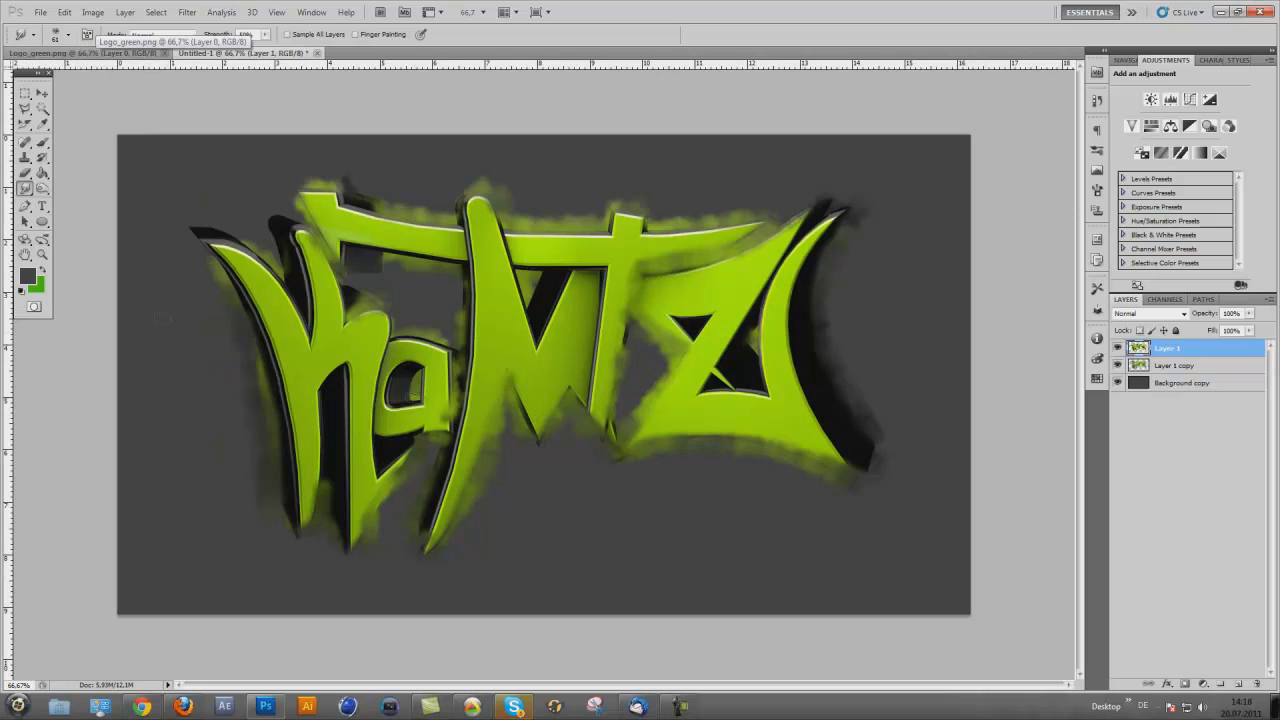
pyautogui.click(72, 37)
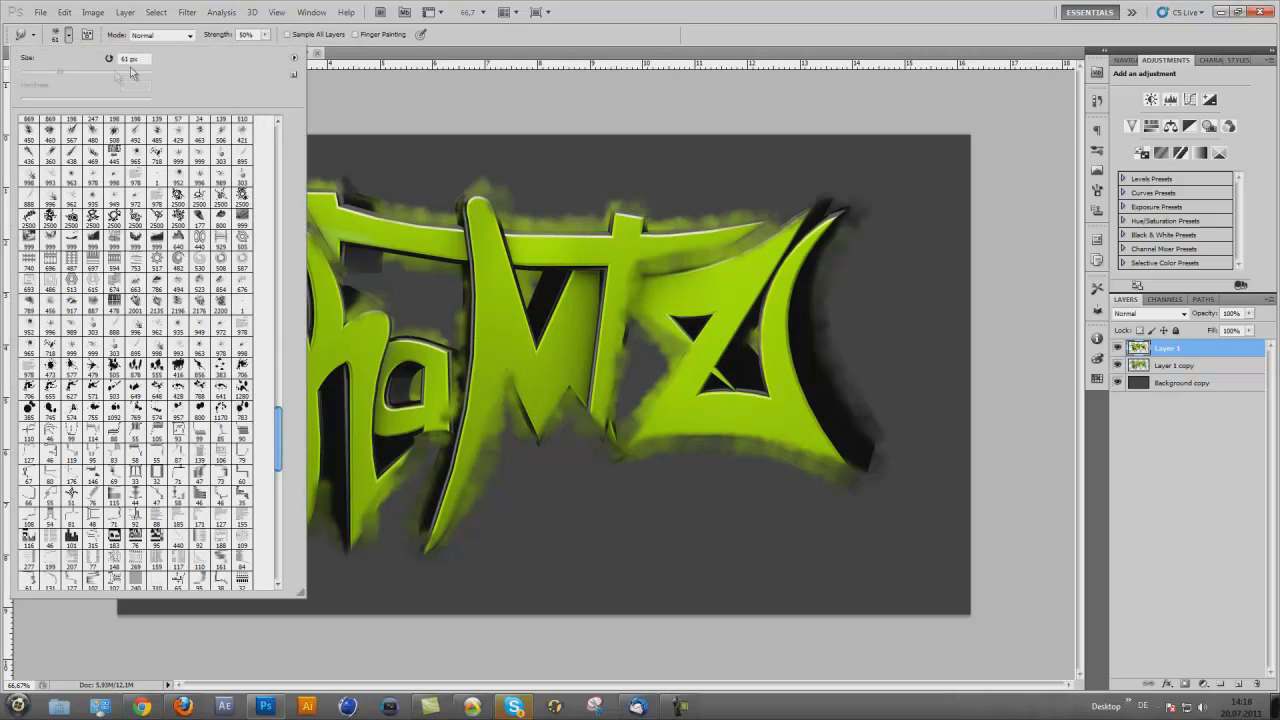
pyautogui.click(74, 38)
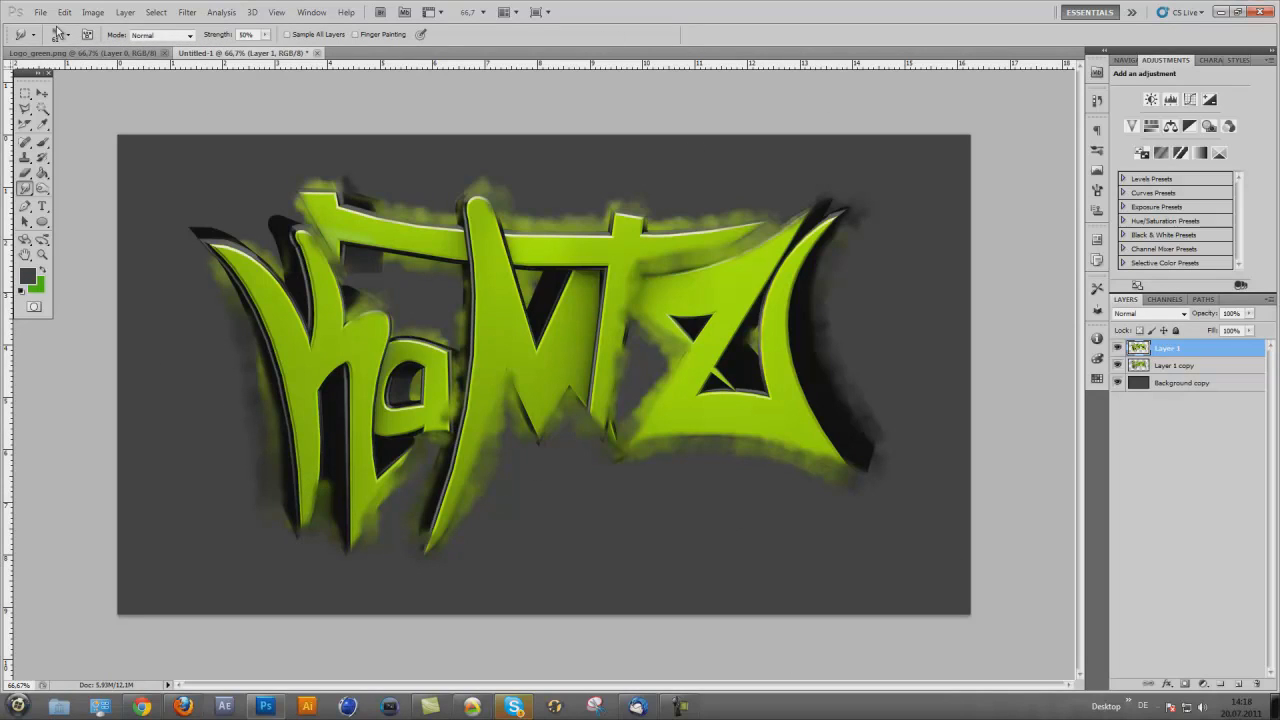
pyautogui.click(42, 93)
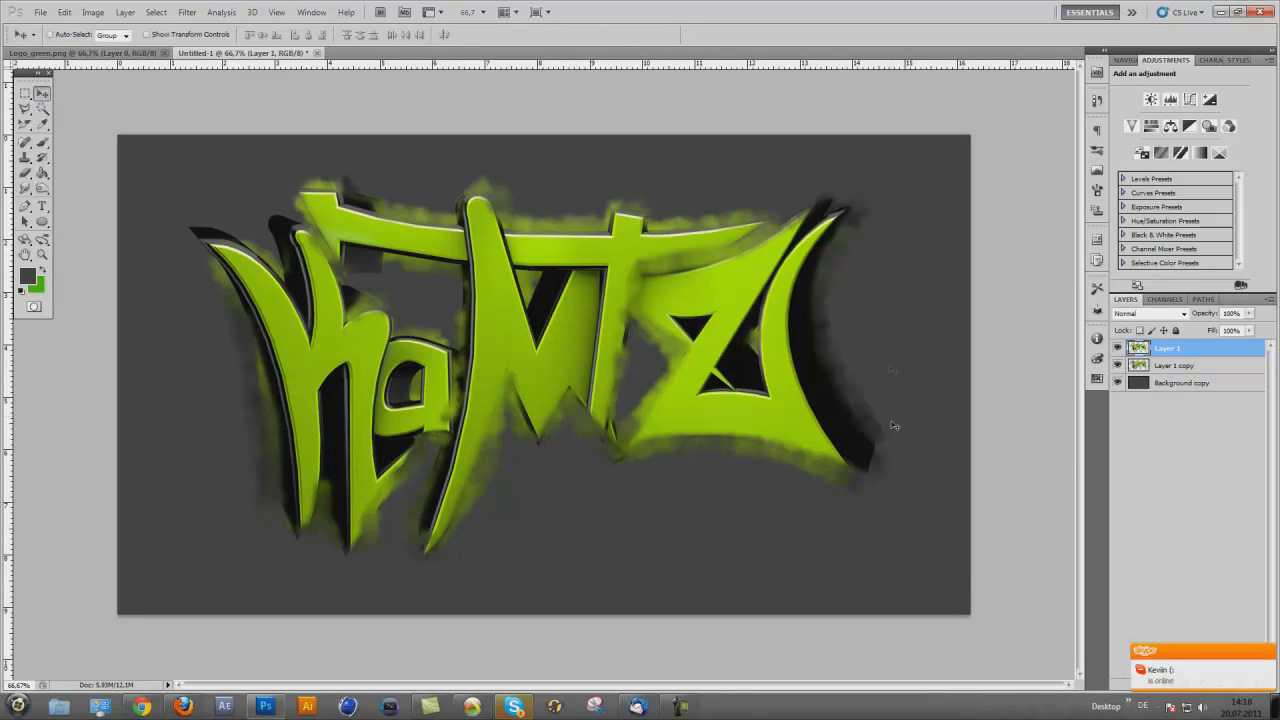